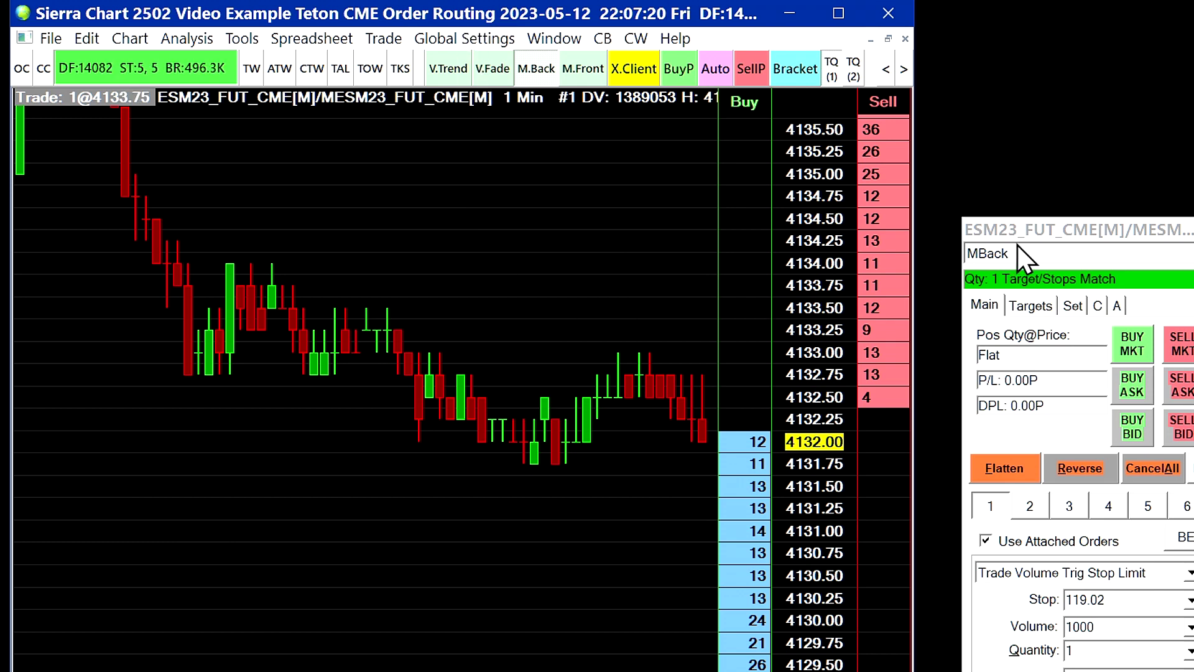
Close the floating trade window and open the main window's Trade menu
left_click(1048, 233)
key("Escape")
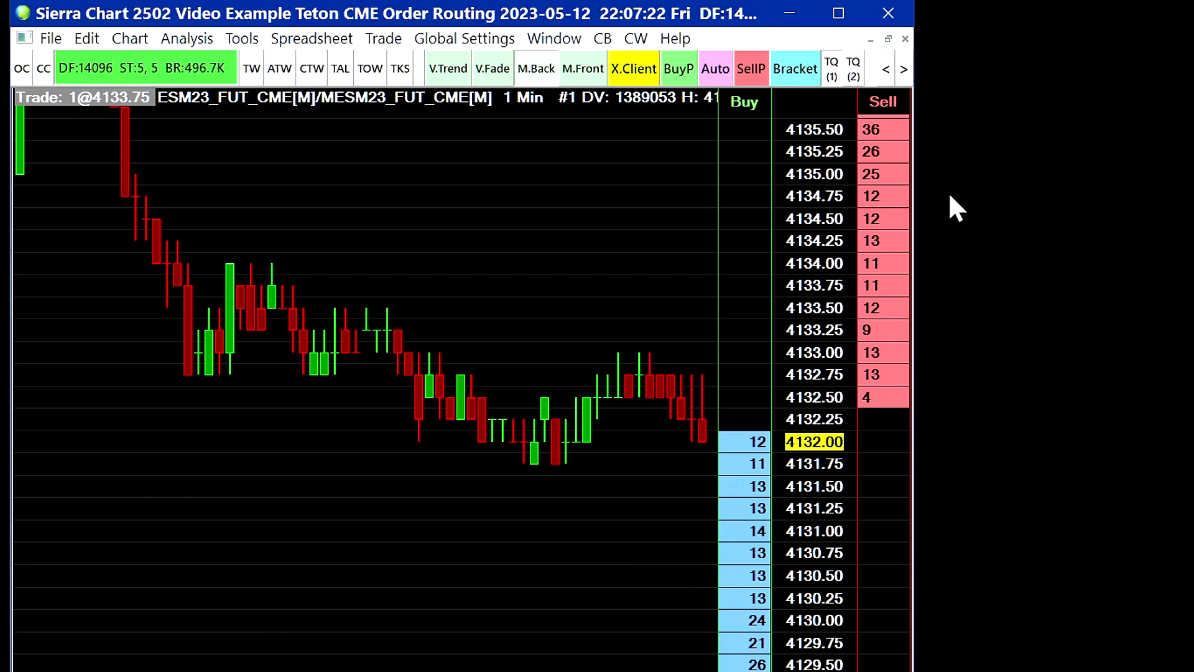
left_click(384, 39)
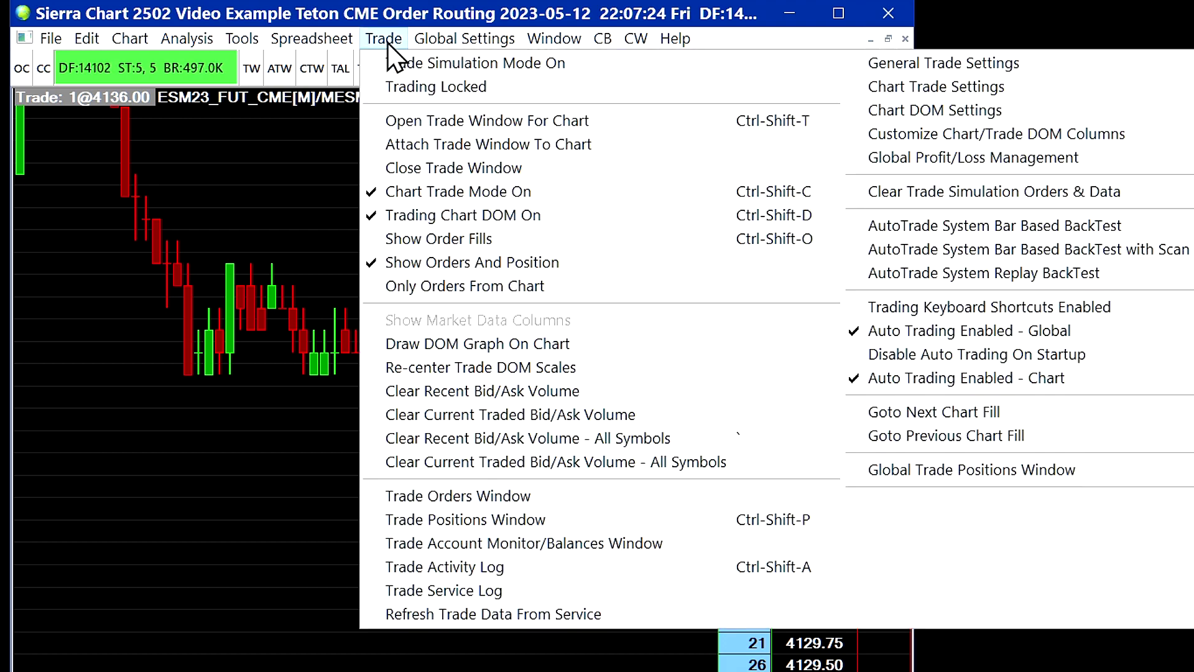
Reopen the chart's trade window as a Limit order at 4087.75, using attached-order set 2 at quantity 2
left_click(422, 118)
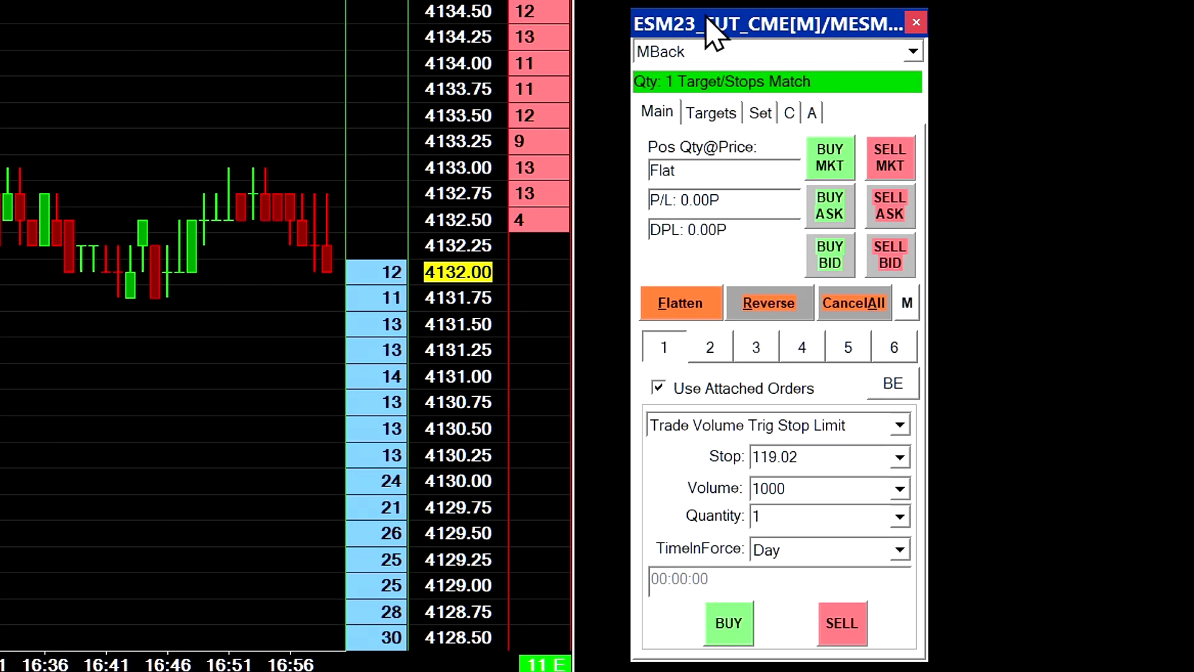
left_click(901, 425)
key("l")
key("Return")
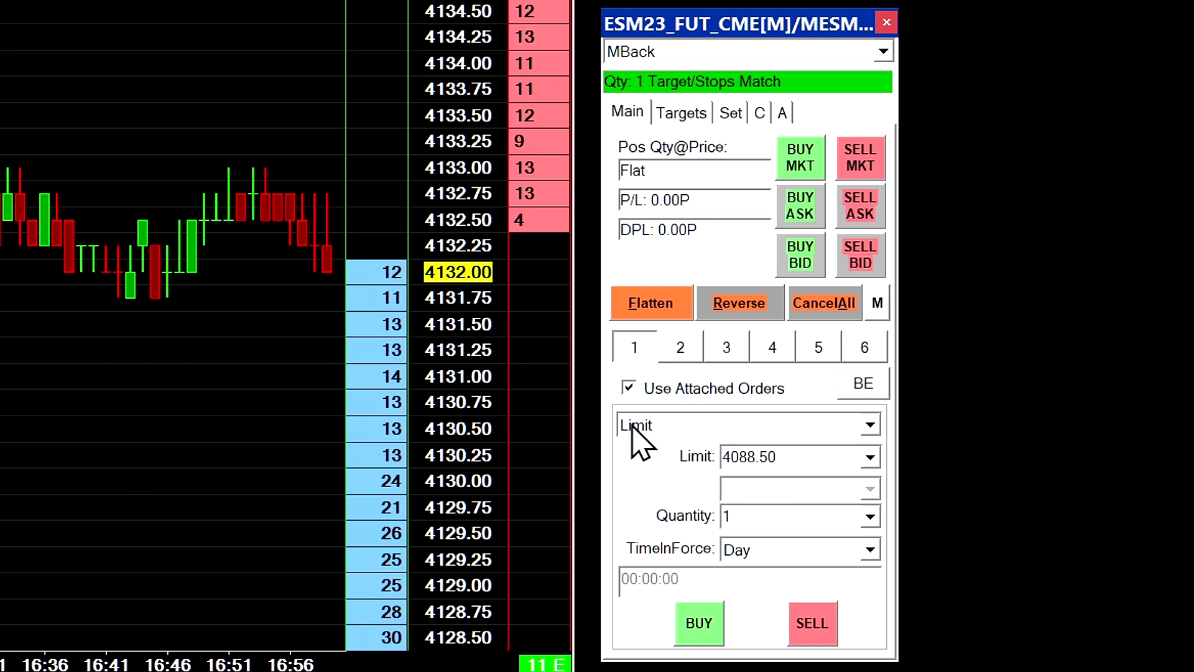
left_click(871, 459)
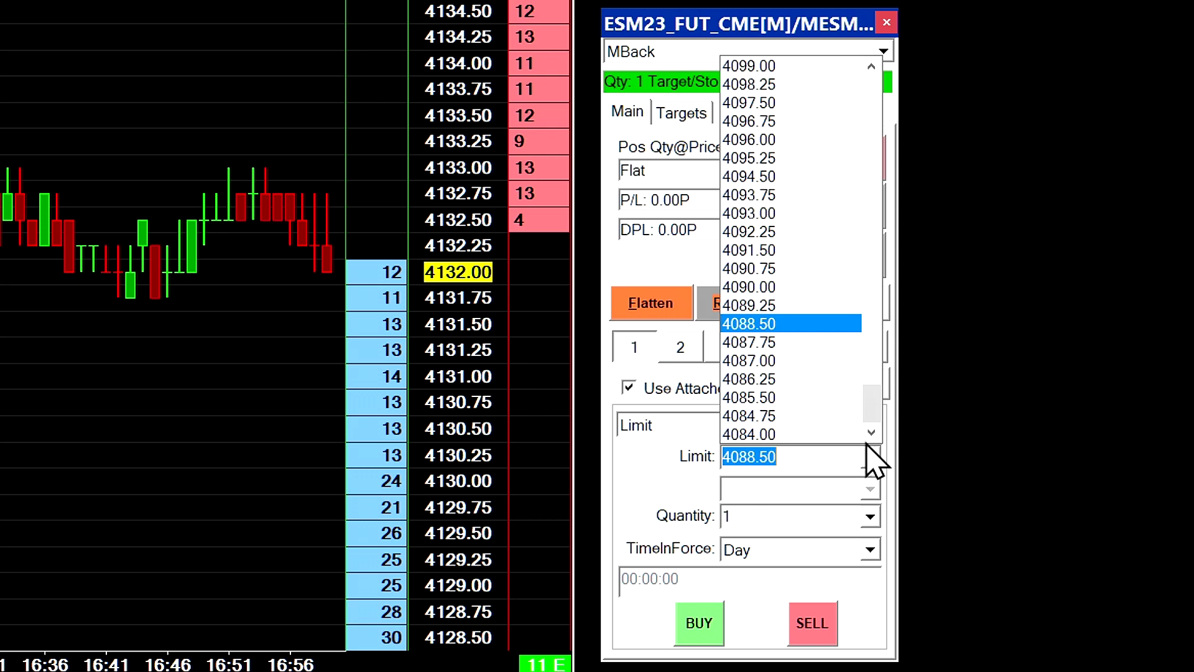
left_click(783, 344)
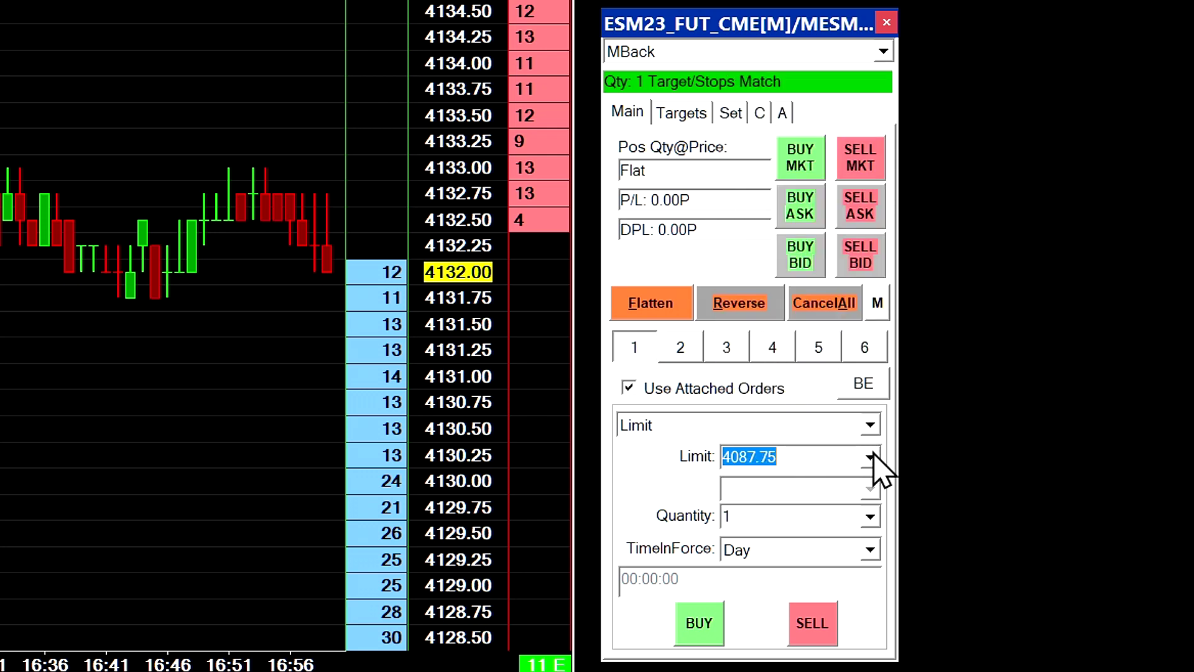
left_click(681, 347)
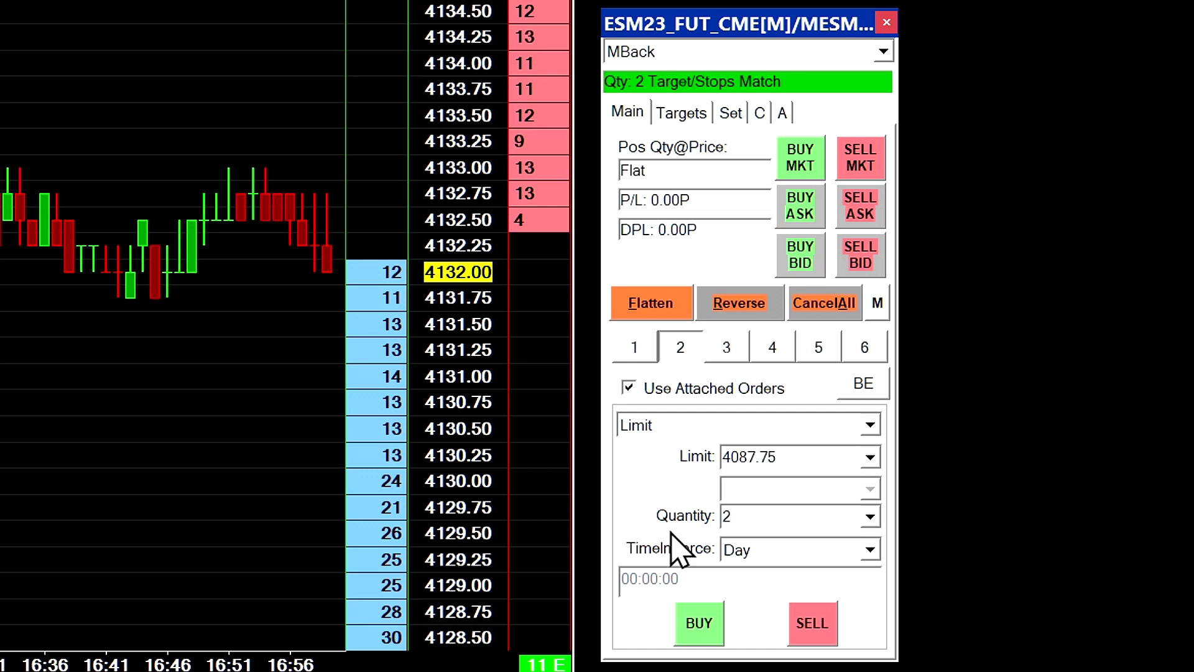
On the Targets tab, compare Target 1 and Stop 1, then set the TIF to Good till Canceled
left_click(682, 113)
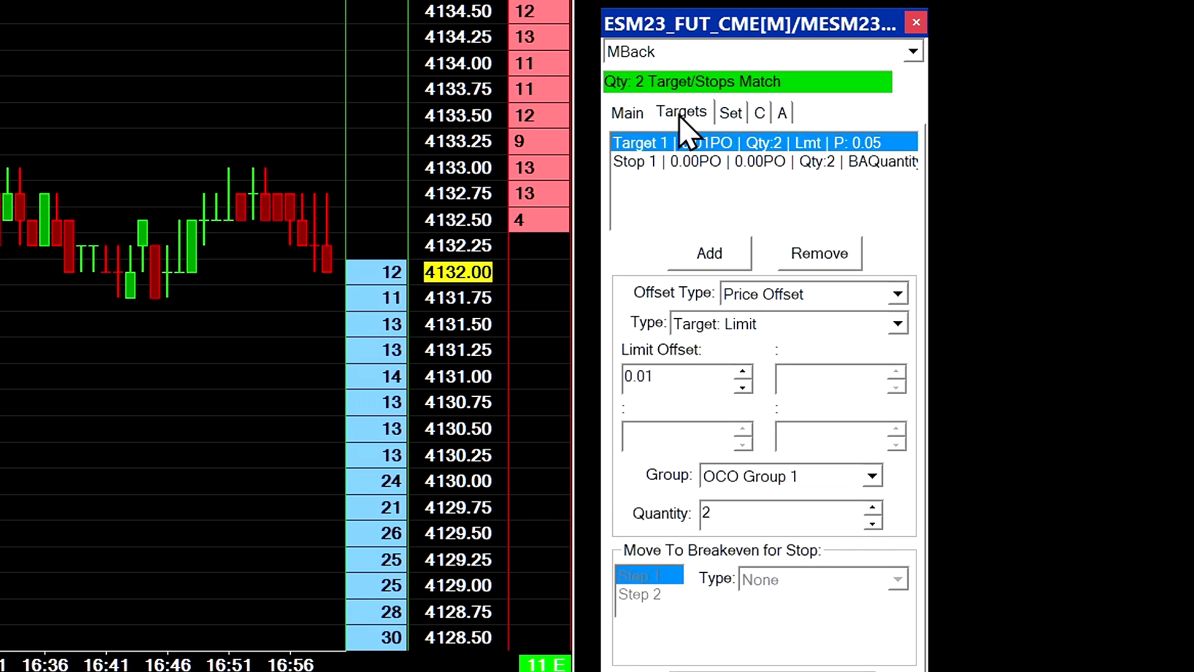
left_click(666, 163)
left_click(661, 145)
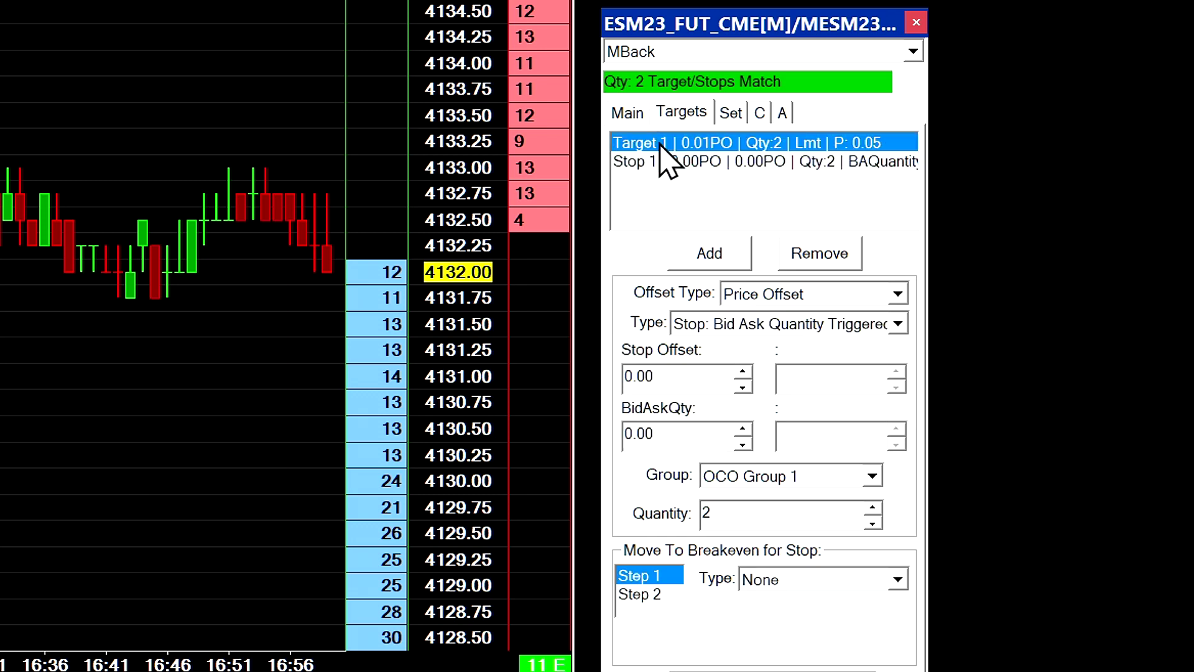
left_click(660, 163)
left_click(661, 144)
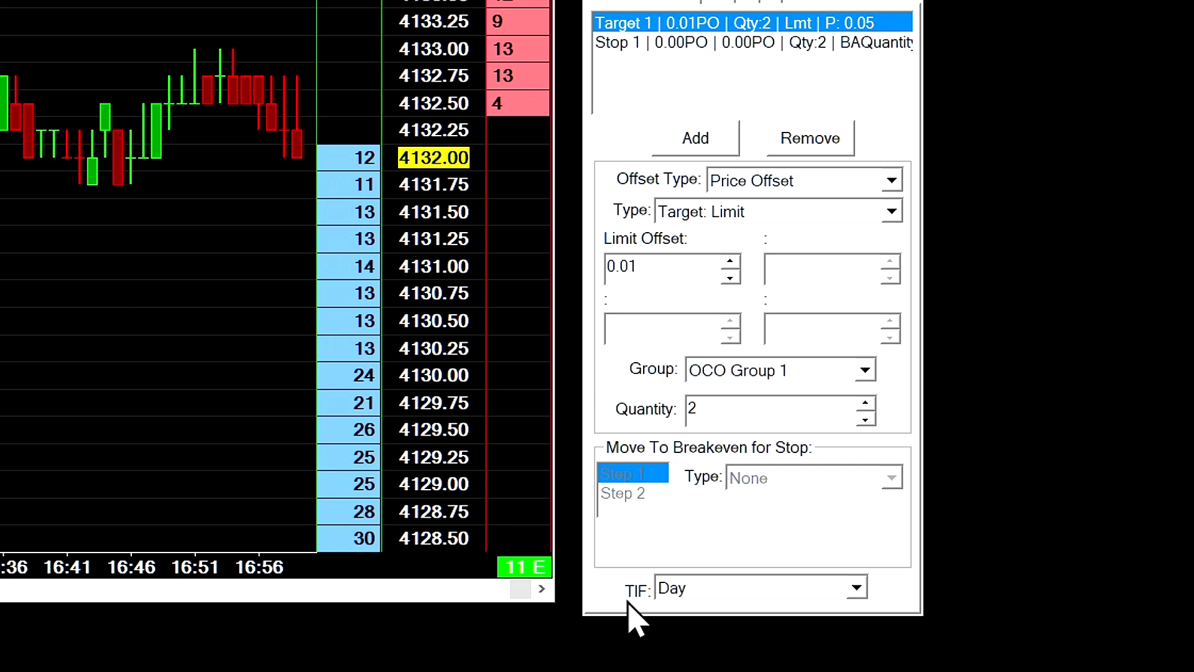
left_click(858, 589)
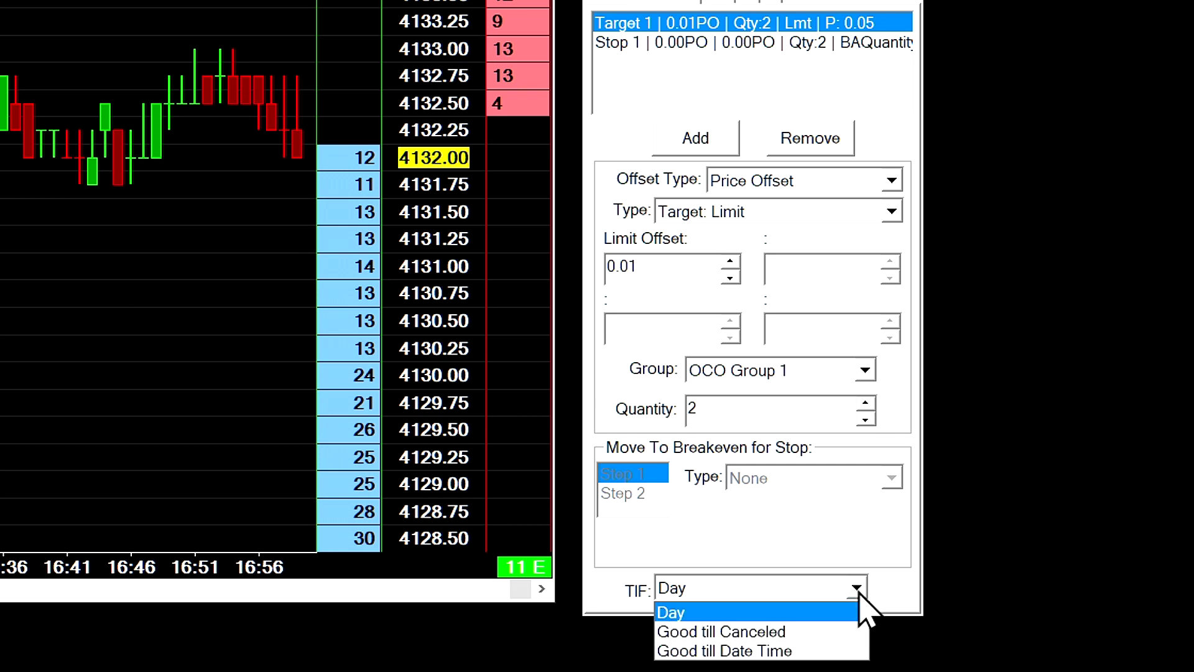
left_click(756, 633)
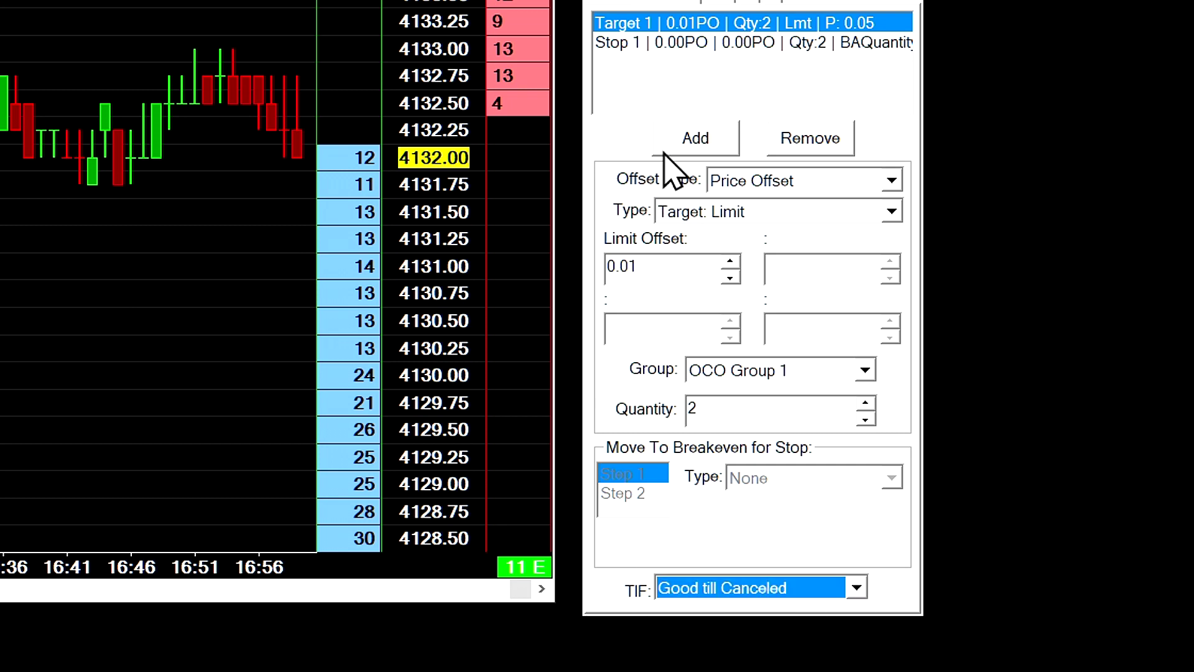
Switch back and forth between the Target 1 and Stop 1 settings to check them
left_click(632, 41)
left_click(631, 24)
left_click(631, 42)
left_click(633, 23)
left_click(633, 42)
left_click(634, 23)
left_click(632, 42)
left_click(633, 24)
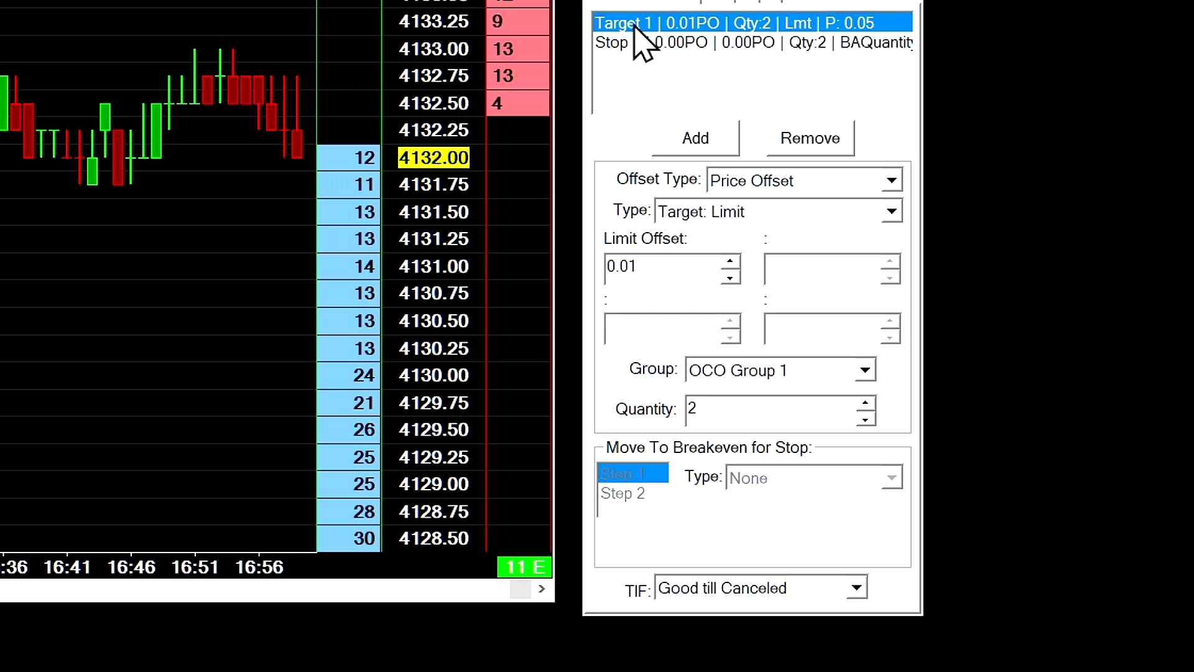
left_click(634, 42)
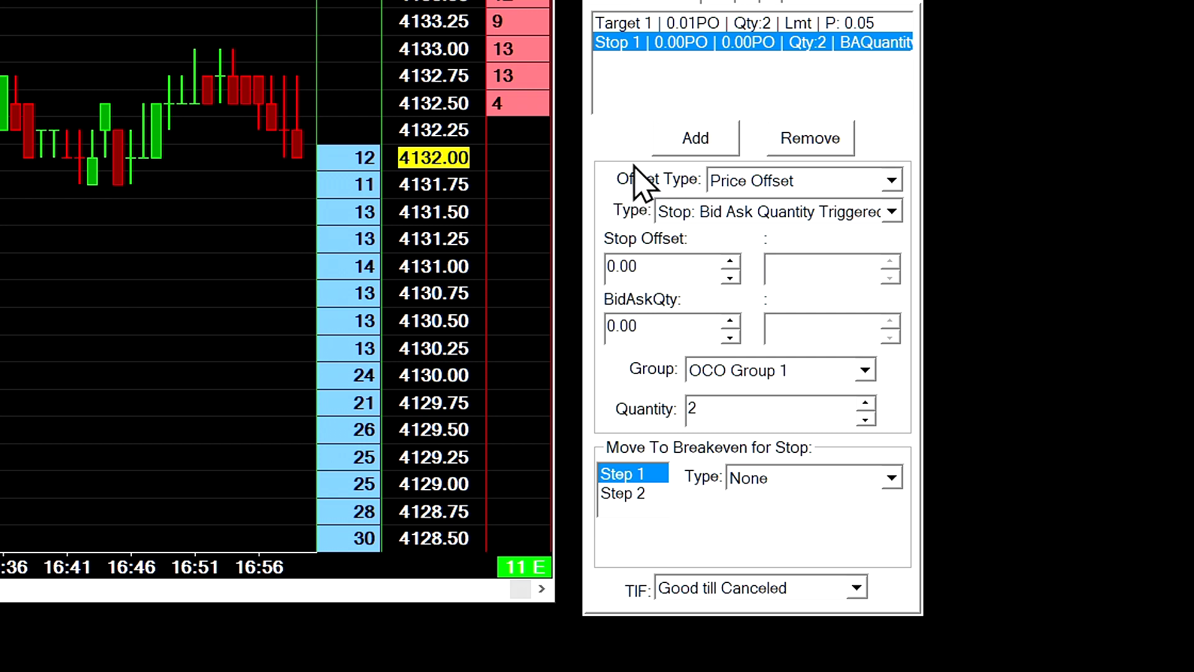
left_click(648, 25)
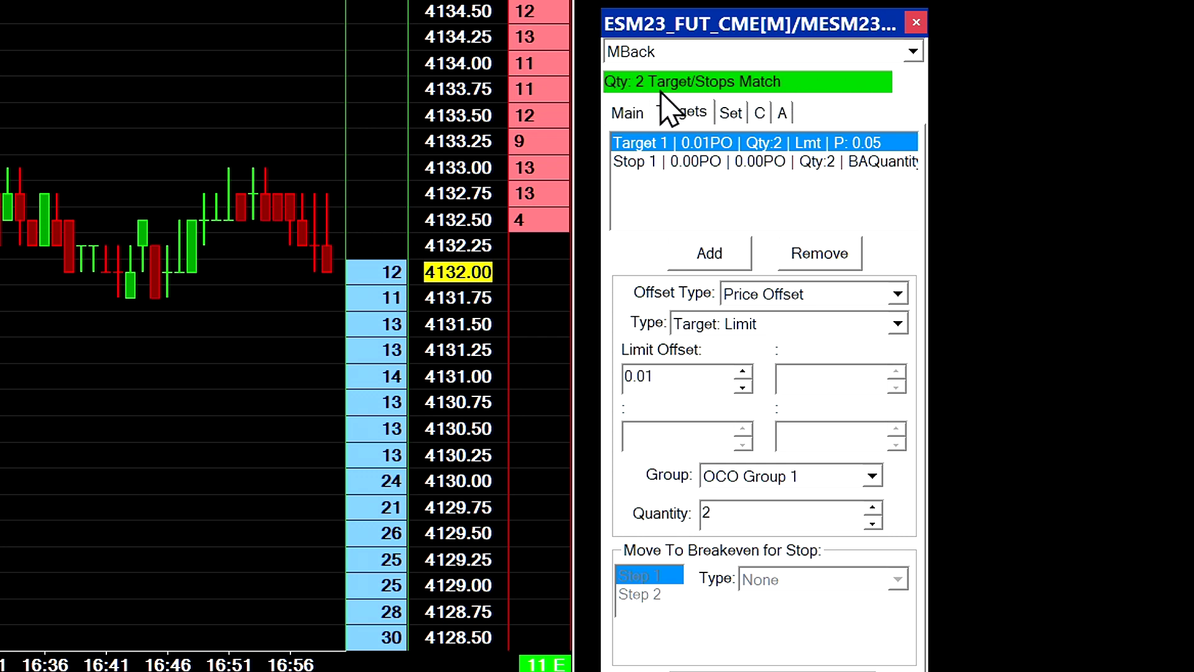
Set the target quantity to 1 to bring up the NoMatch warning
double_click(706, 513)
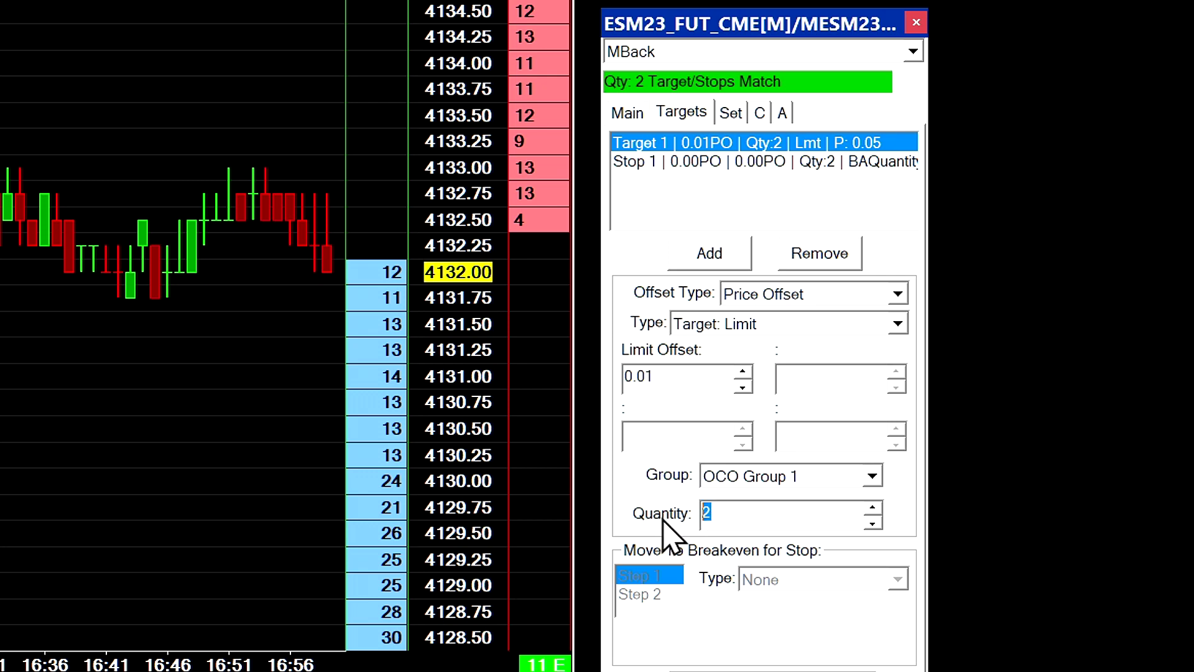
type("1")
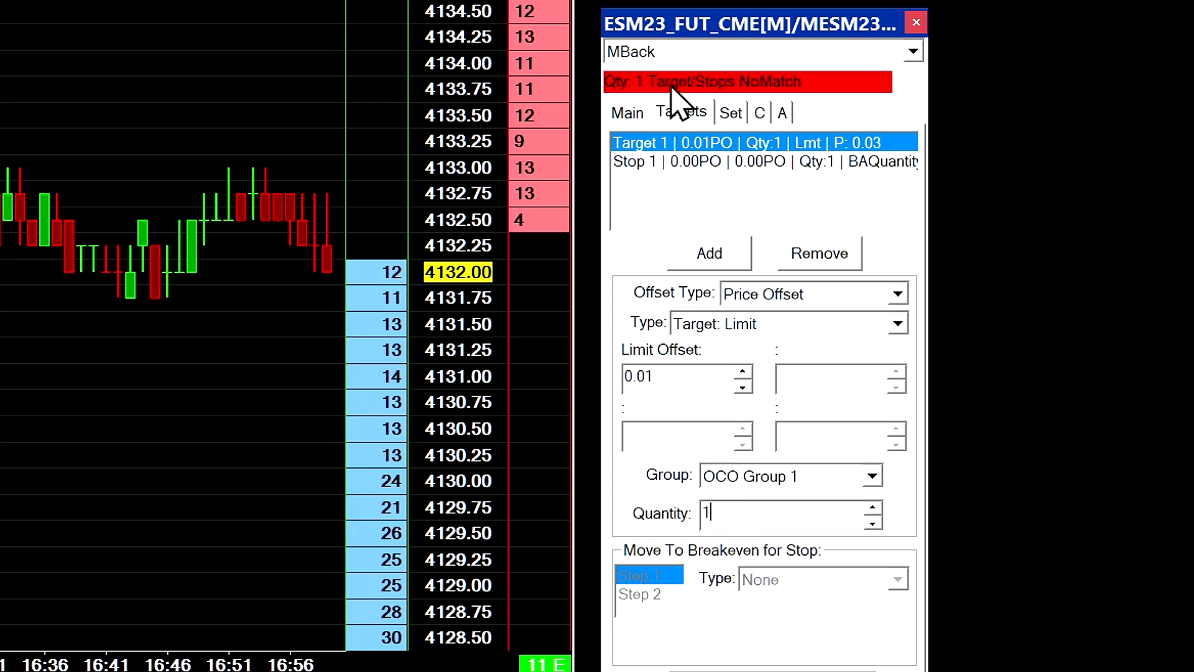
left_click(639, 116)
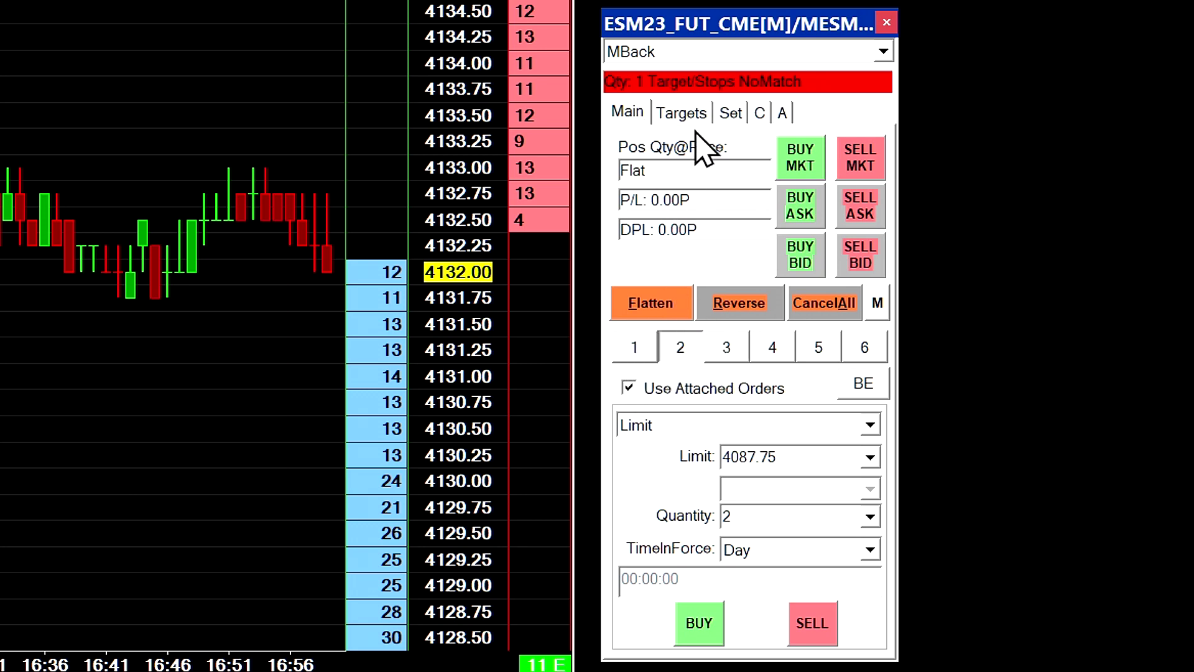
Restore the target quantity to 2 so targets and stops match, then return to Main
left_click(686, 115)
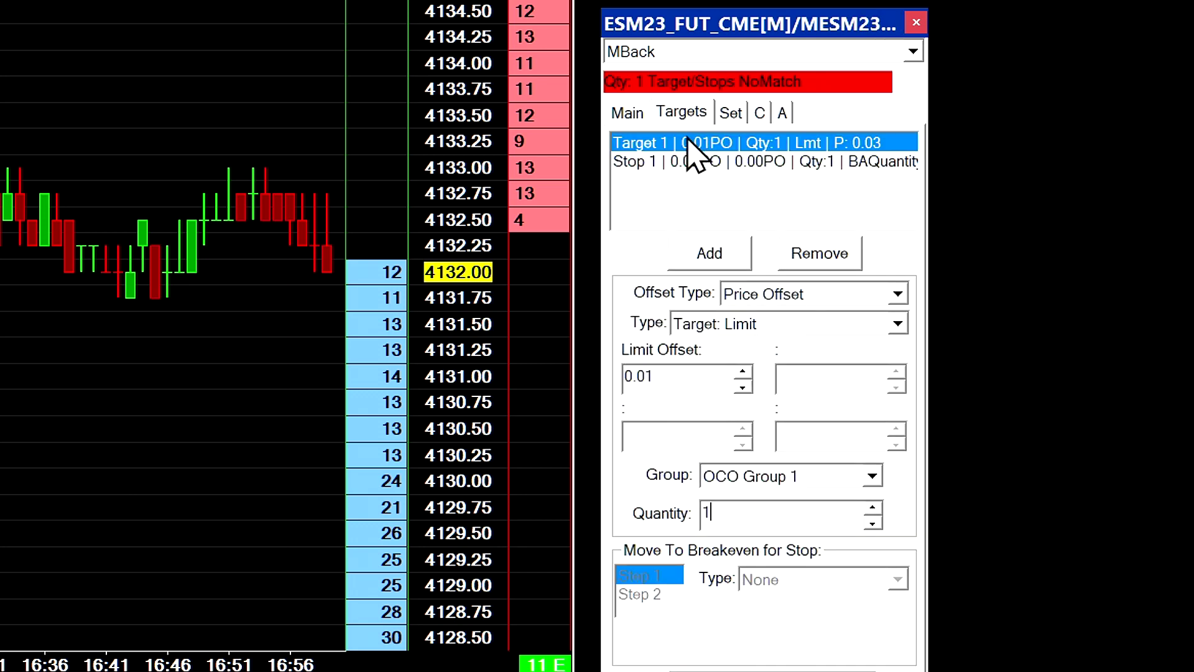
double_click(706, 512)
type("2")
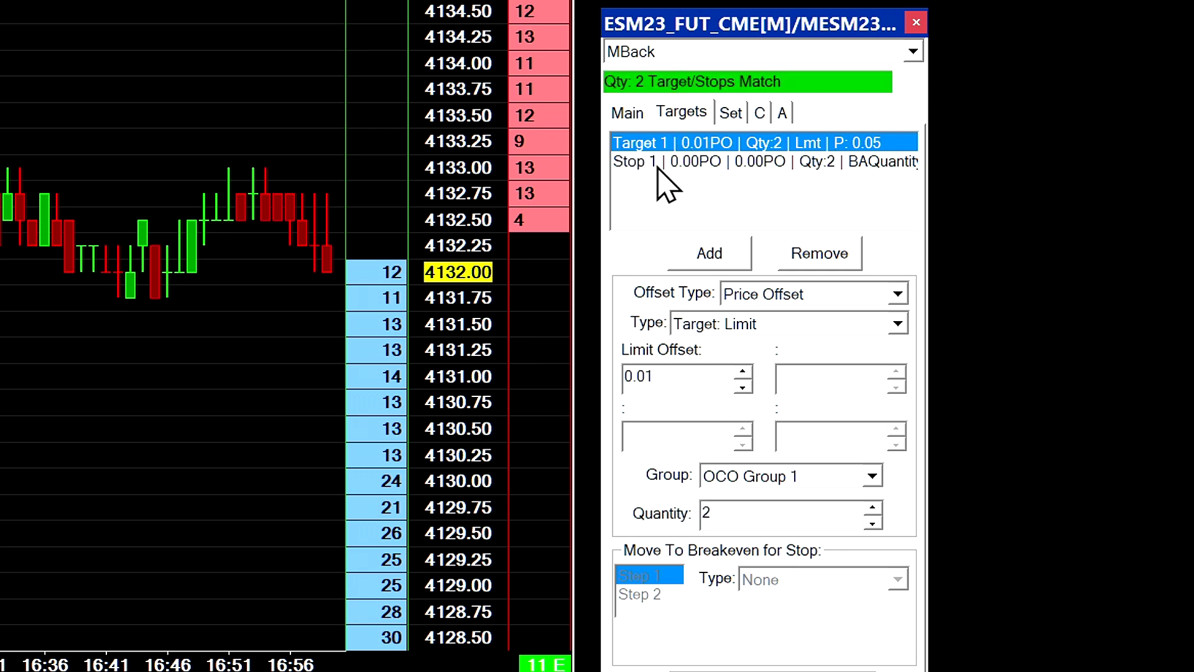
left_click(650, 116)
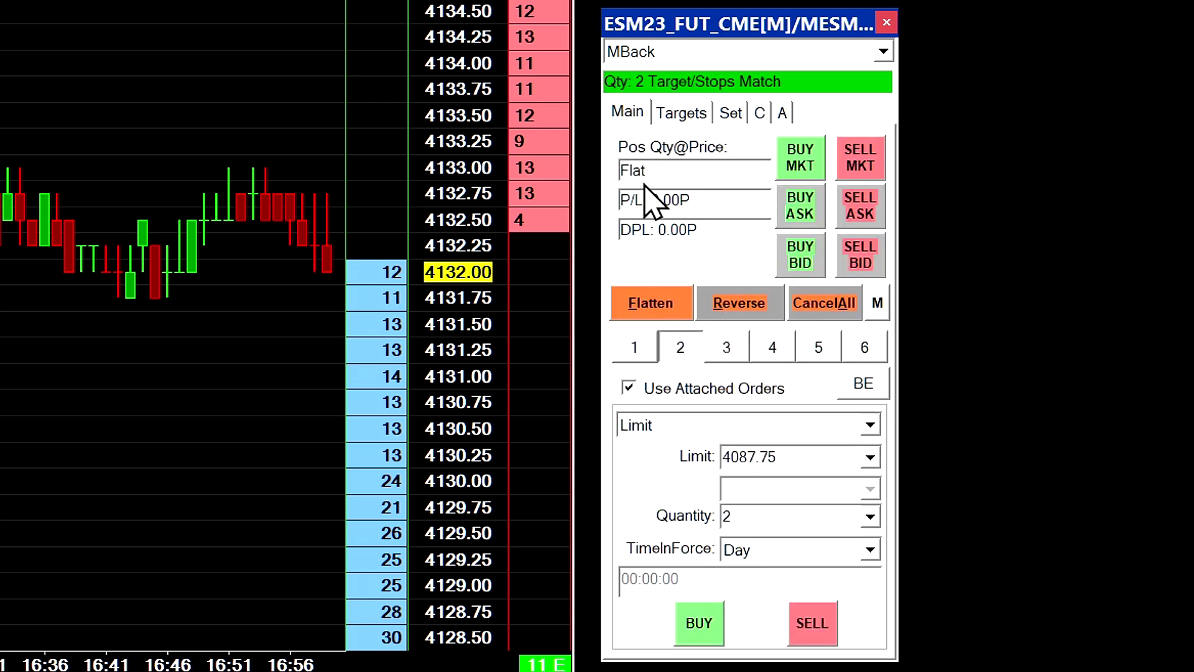
left_click(671, 111)
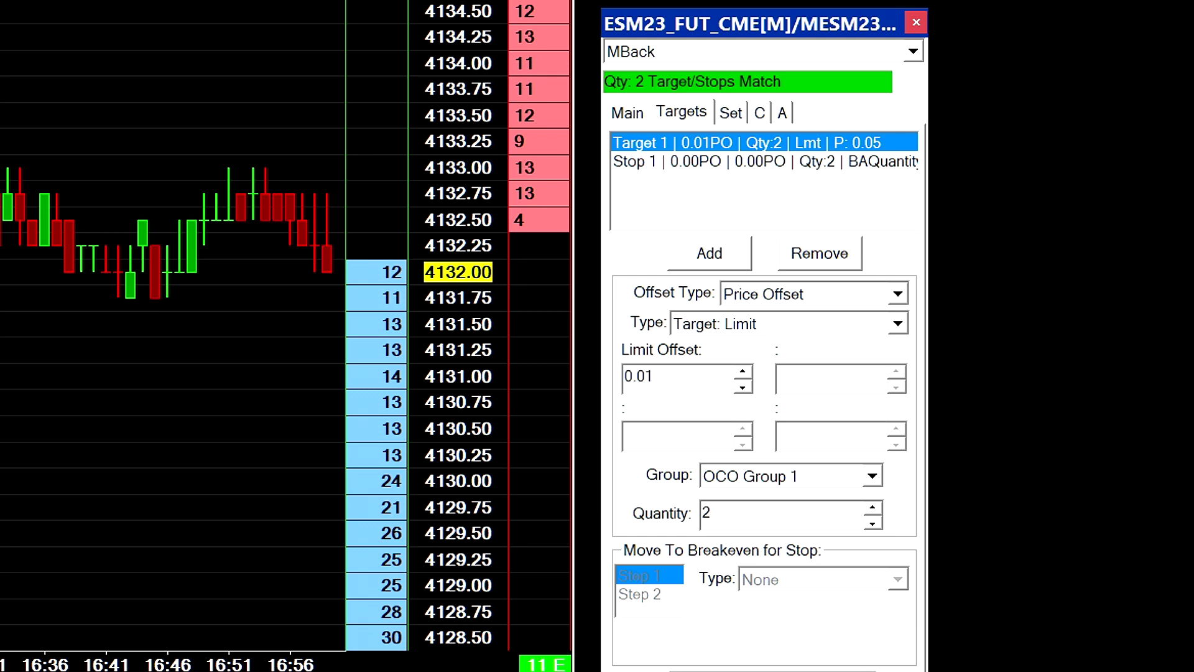
left_click(647, 114)
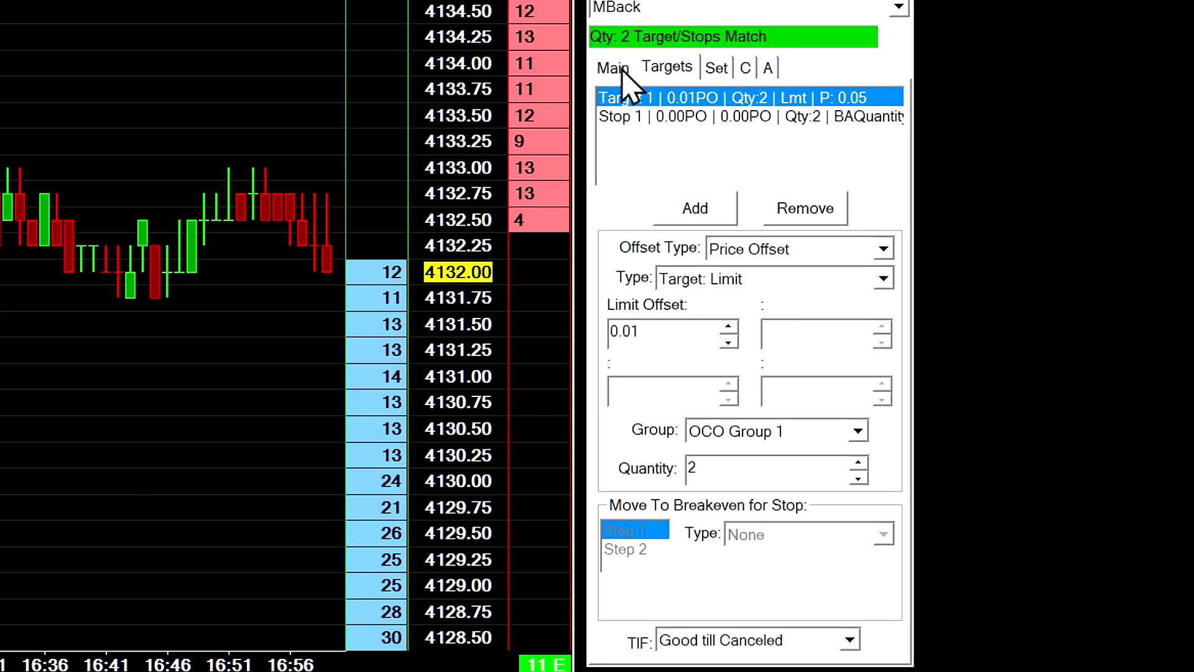
left_click(614, 67)
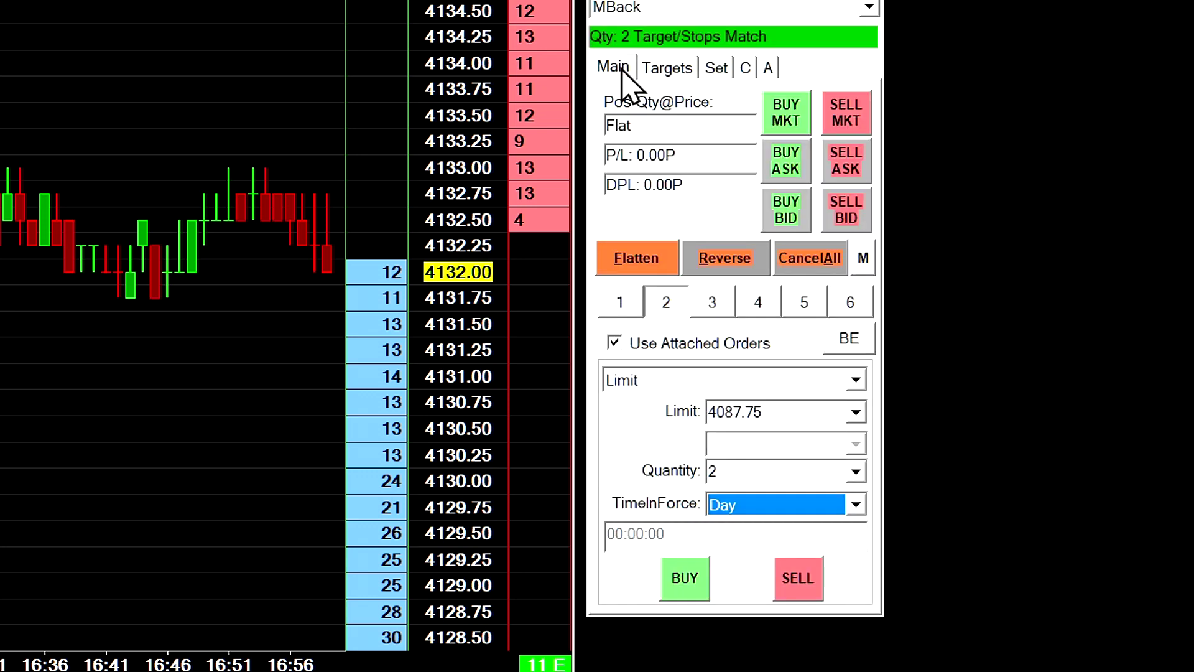
From the M menu, save the trade window configuration as Test1.twconfig
left_click(865, 258)
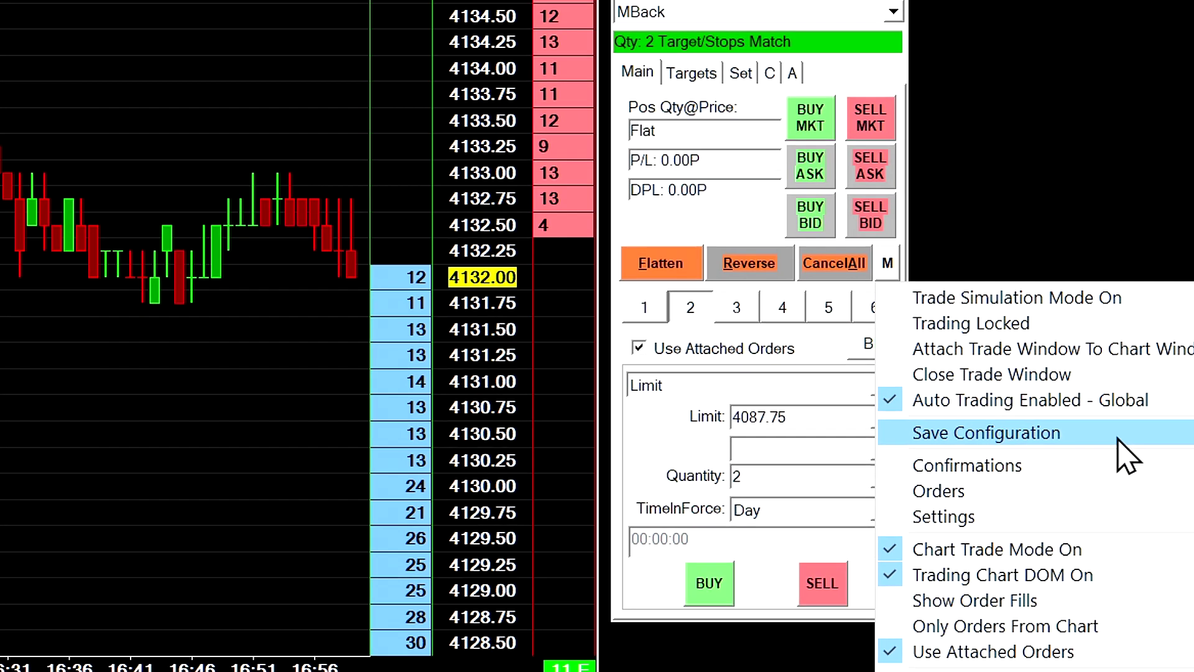
left_click(1094, 434)
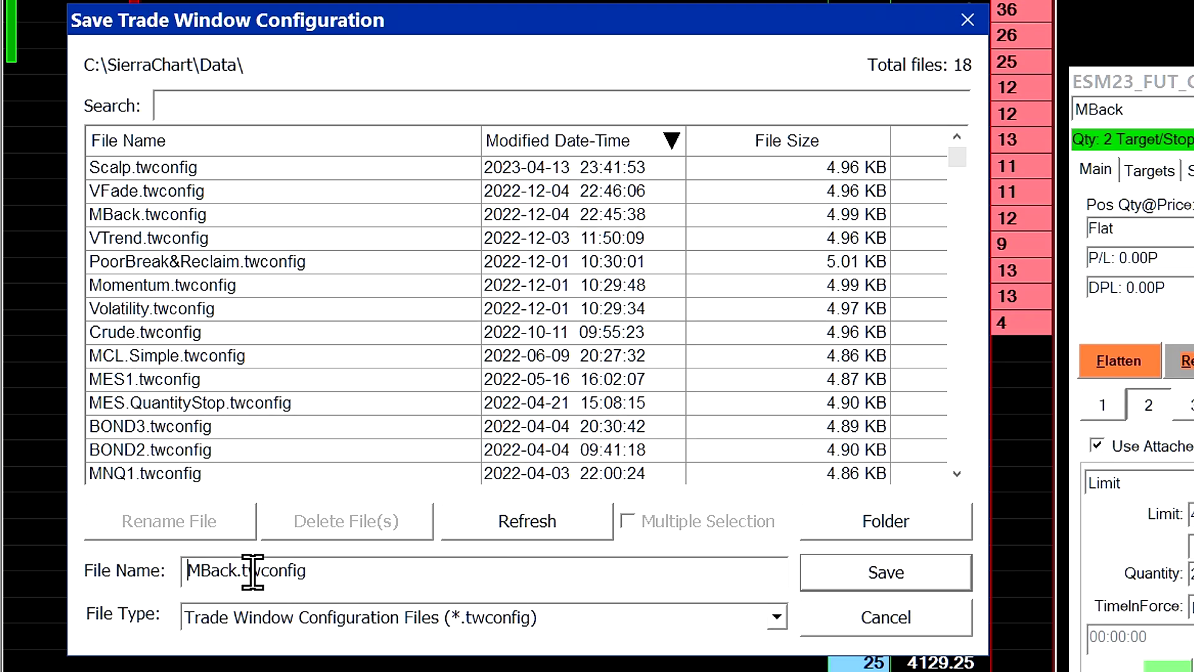
left_click_drag(238, 571, 166, 569)
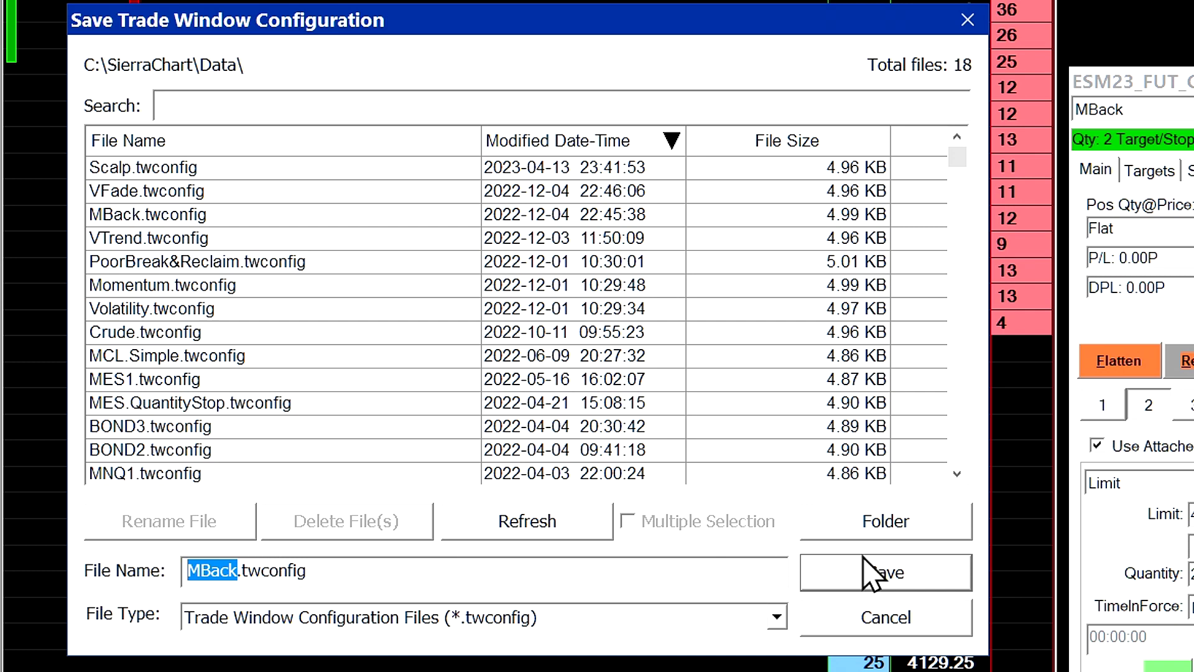
type("Test1")
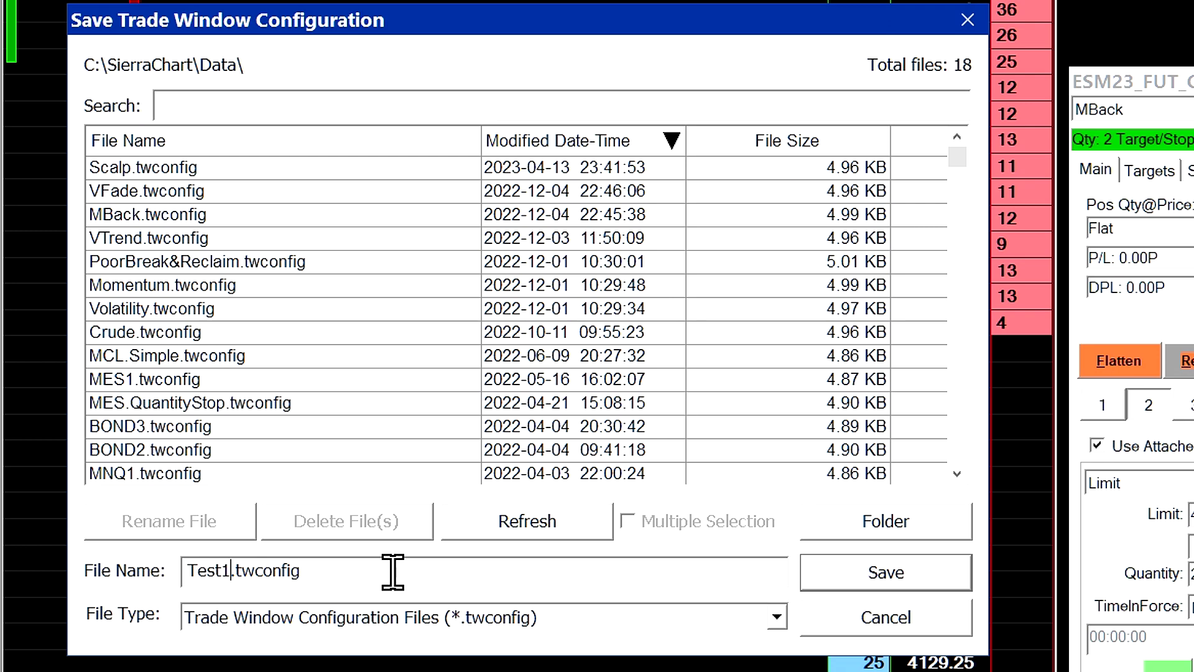
left_click(874, 585)
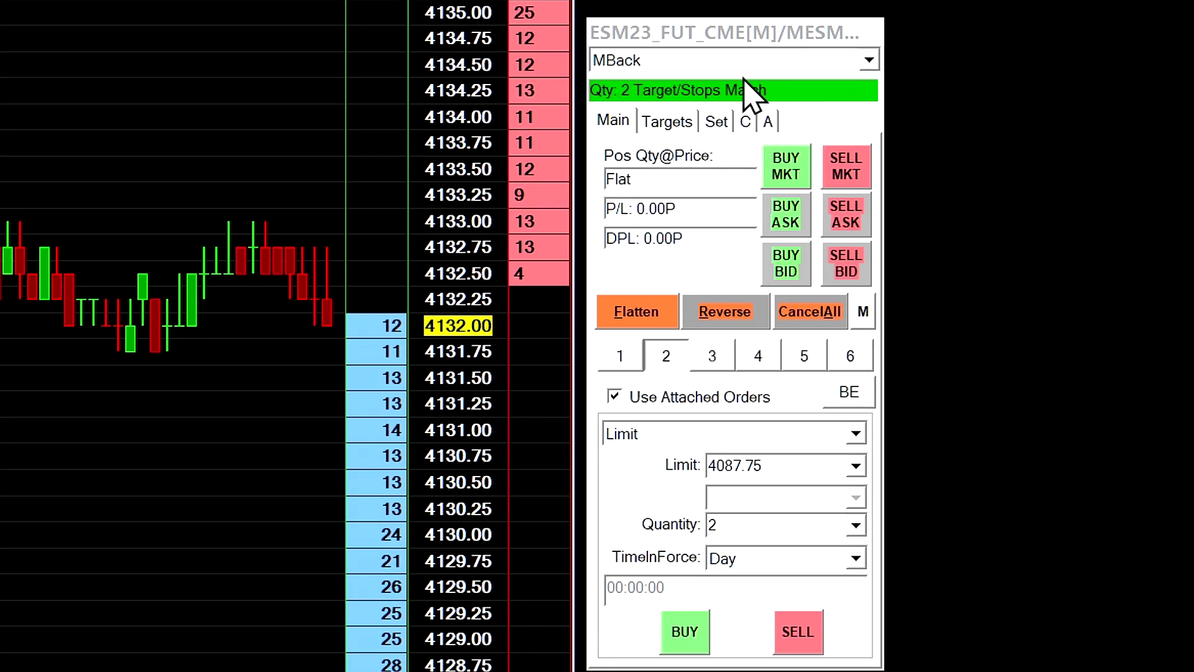
Load Test1 from the configuration list, then the VTrend, VFade, MBack and Momentum configurations
left_click(869, 60)
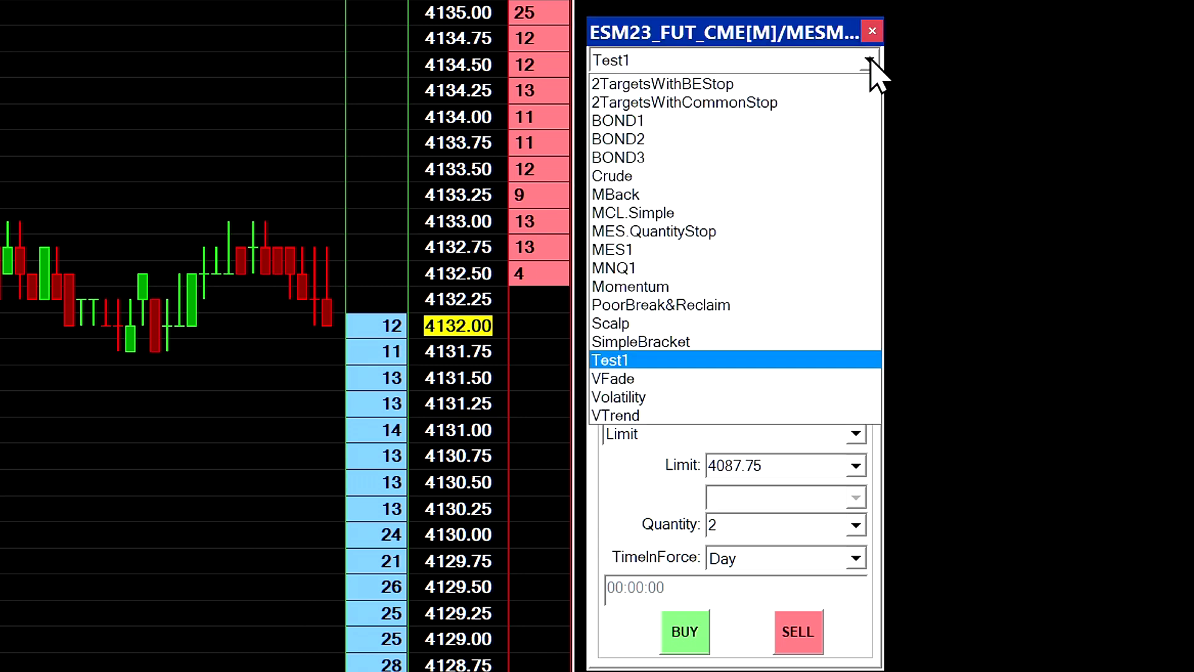
left_click(636, 366)
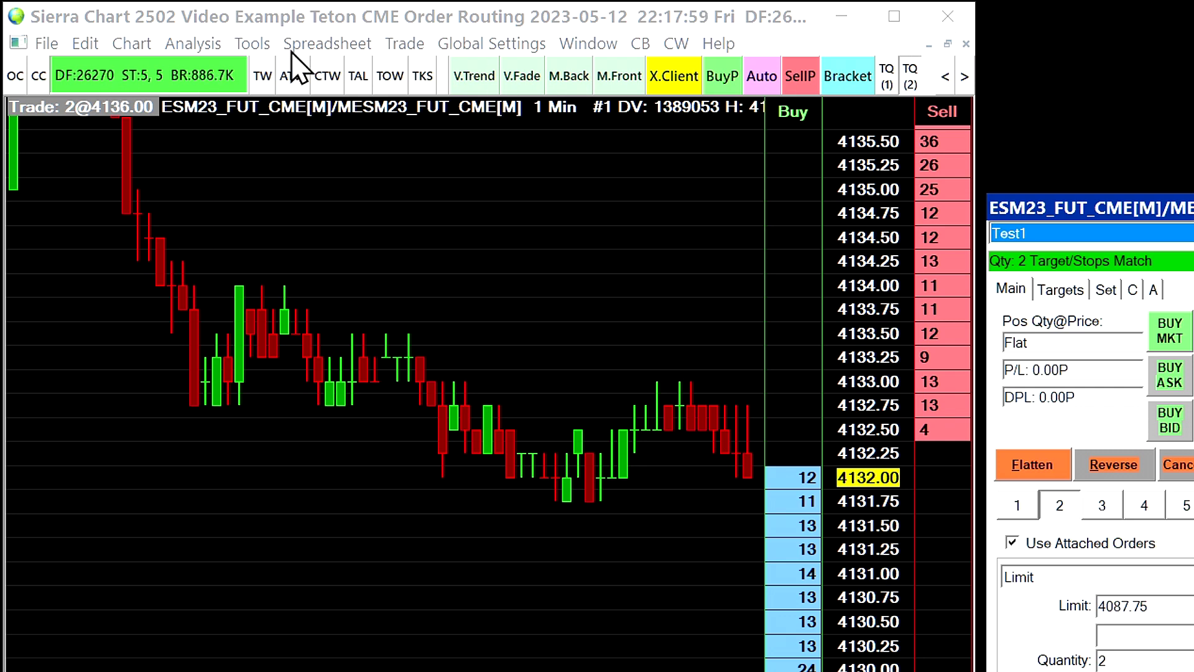
left_click(475, 76)
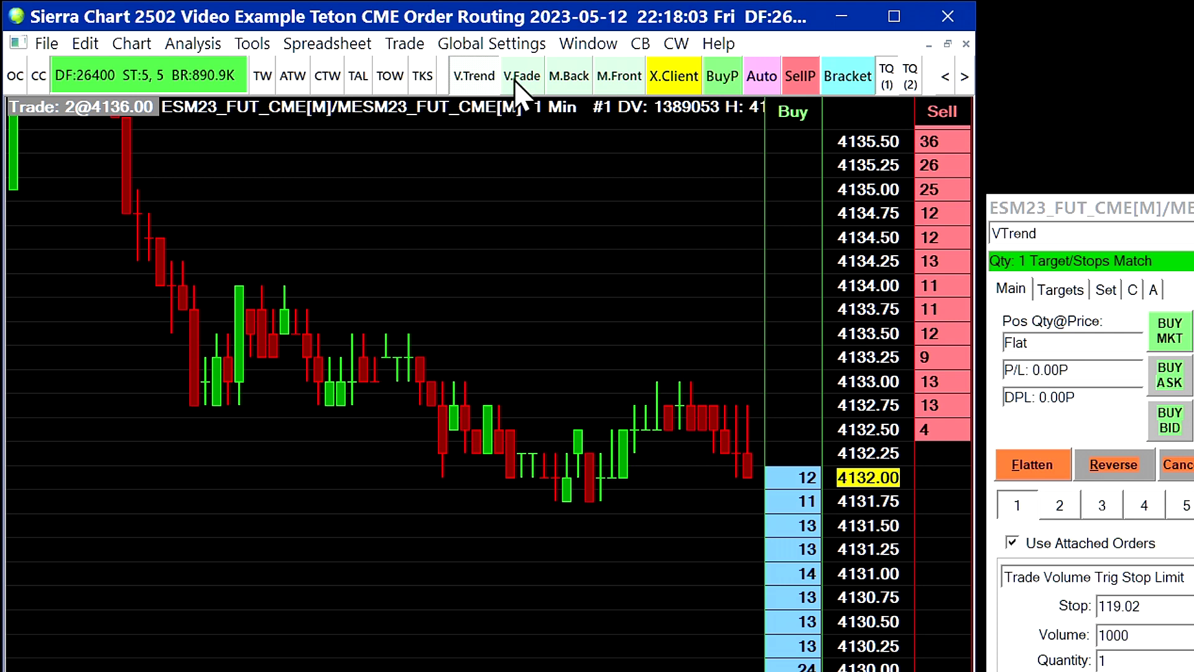
left_click(537, 78)
left_click(565, 80)
left_click(618, 78)
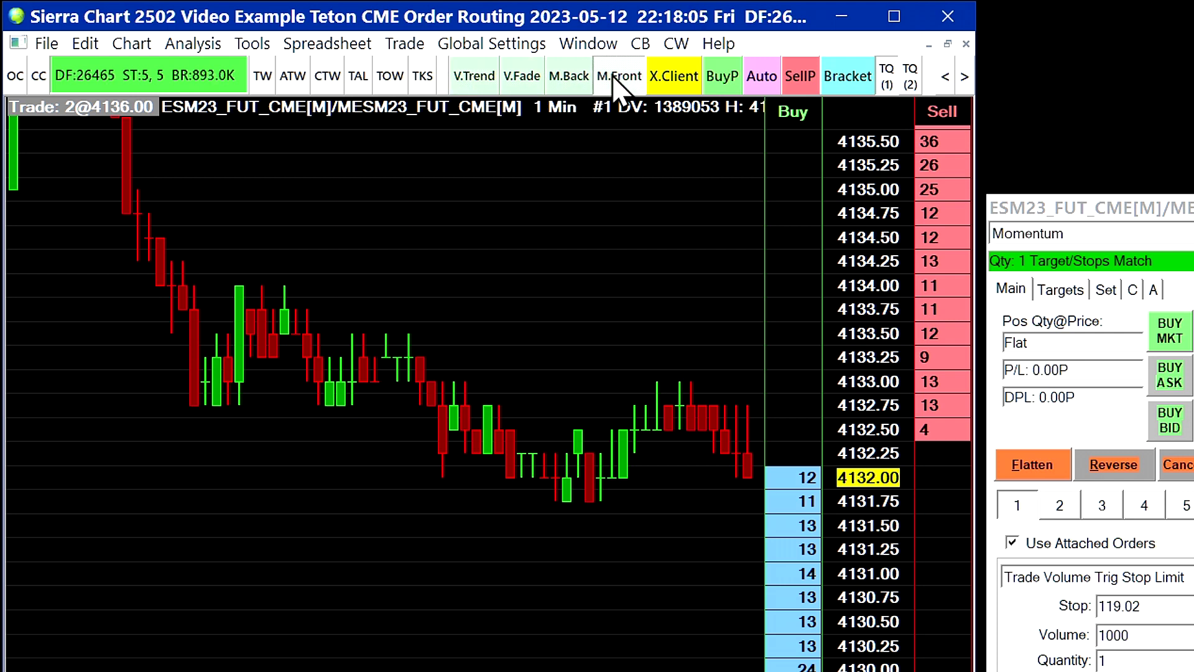
Cycle through VTrend, VFade, MBack and Momentum again, ending on Momentum's targets and stops
left_click(520, 76)
left_click(470, 76)
left_click(523, 75)
left_click(570, 75)
left_click(610, 74)
left_click(522, 76)
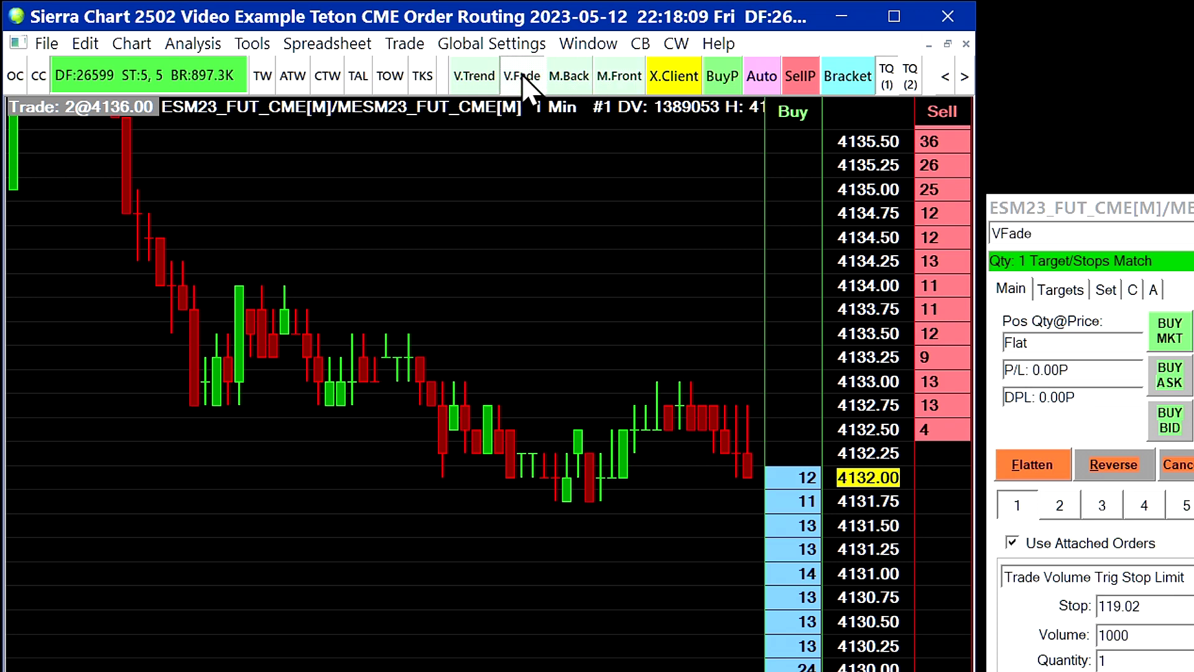
left_click(473, 76)
left_click(521, 77)
left_click(570, 76)
left_click(617, 76)
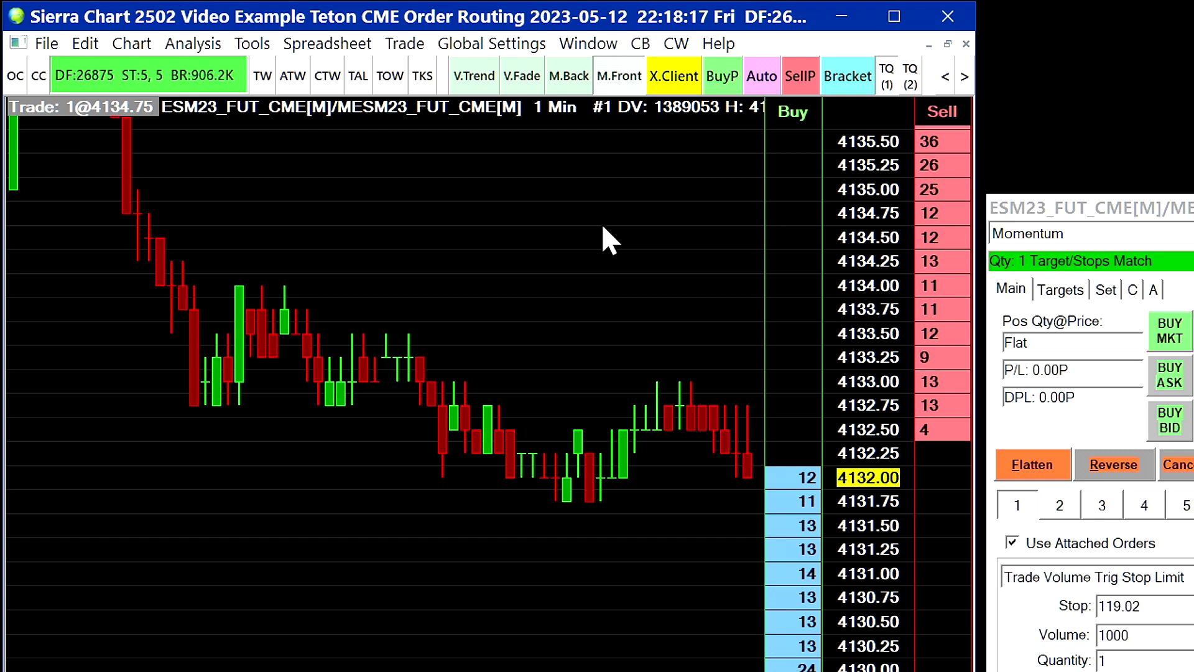
left_click(1061, 290)
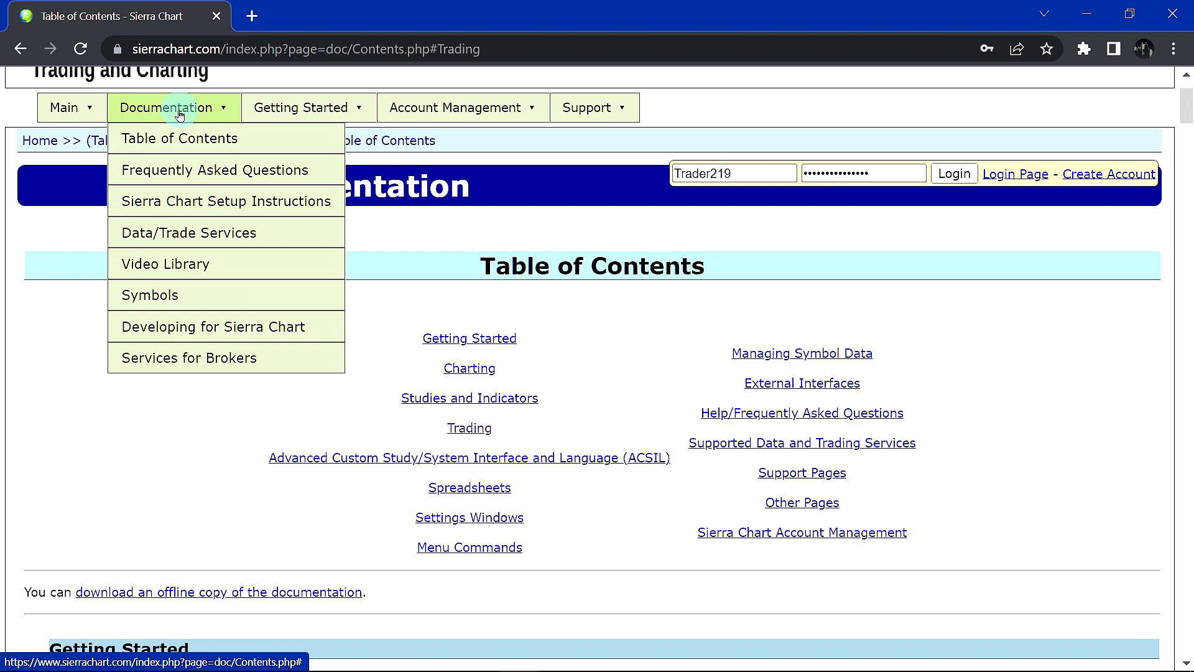
Go from the Table of Contents to Trading > Basic Trading and the Trade Window > Trade Window Configurations
left_click(180, 137)
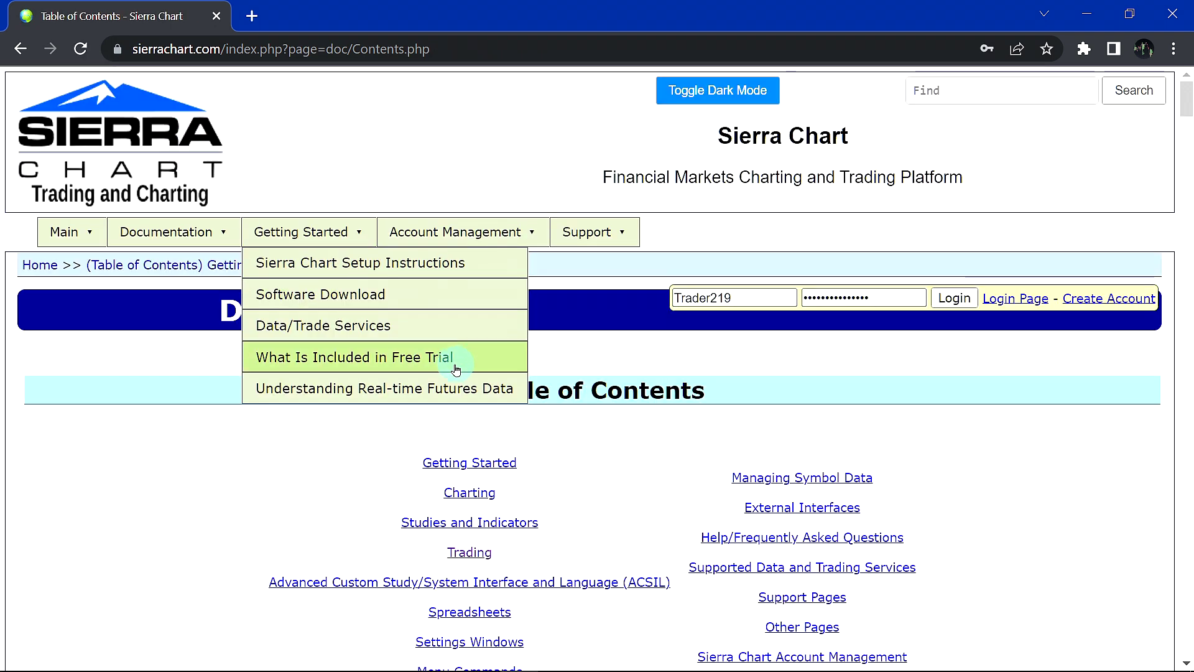
scroll(585, 397, "down", 2)
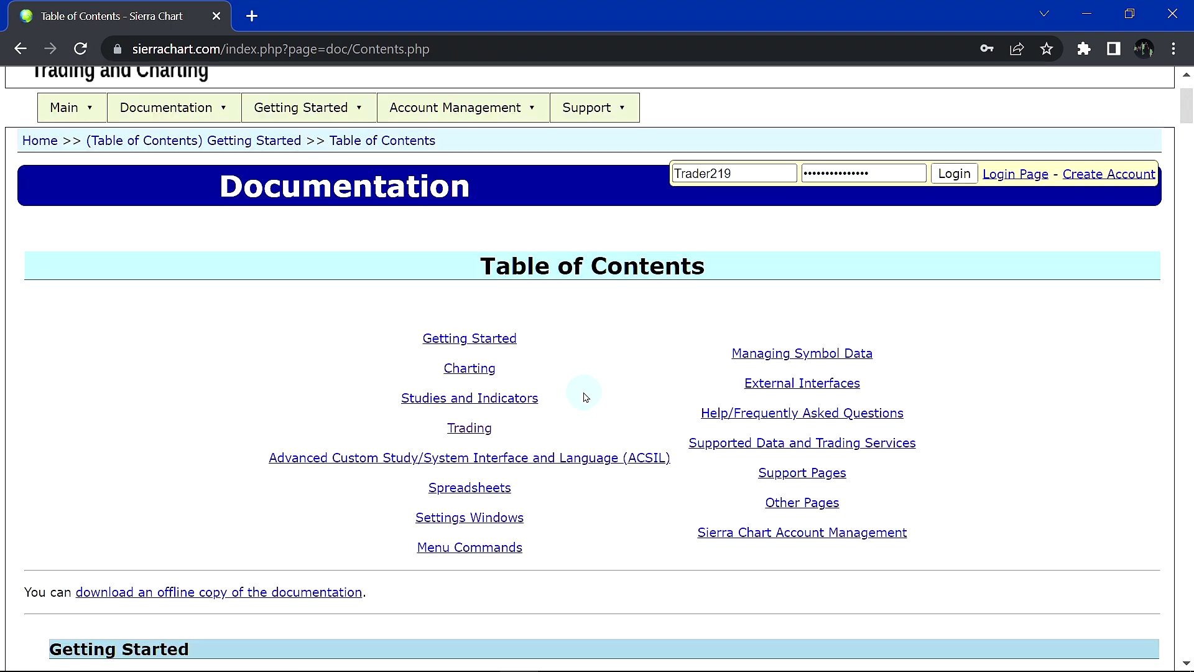
left_click(461, 431)
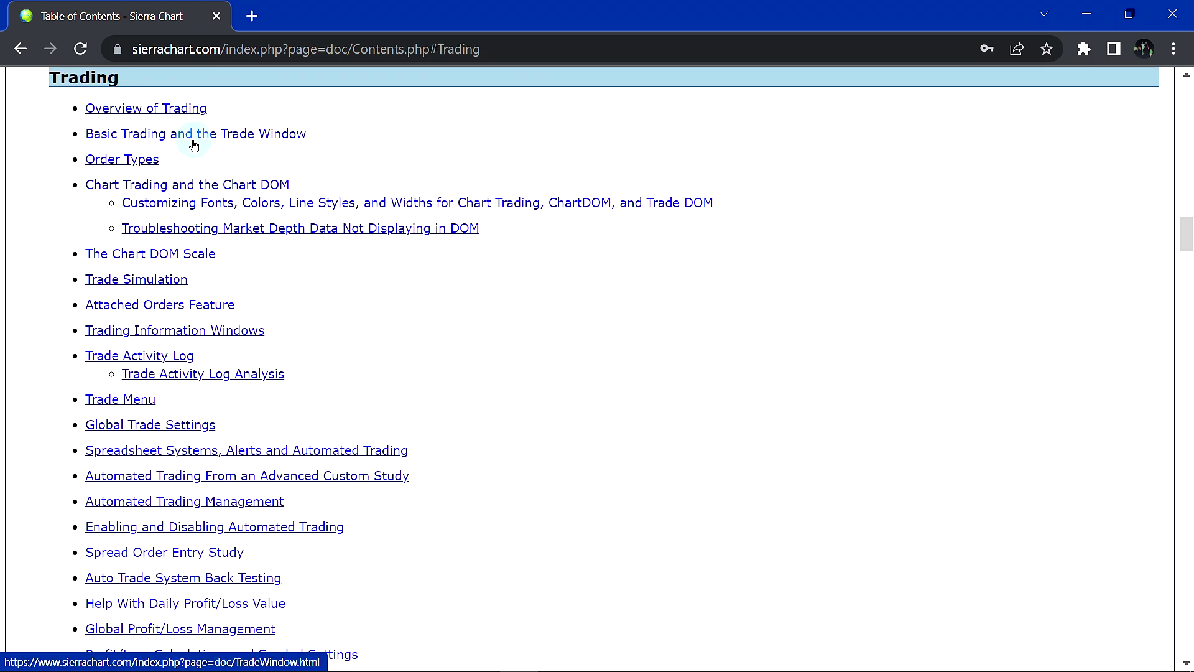
left_click(264, 135)
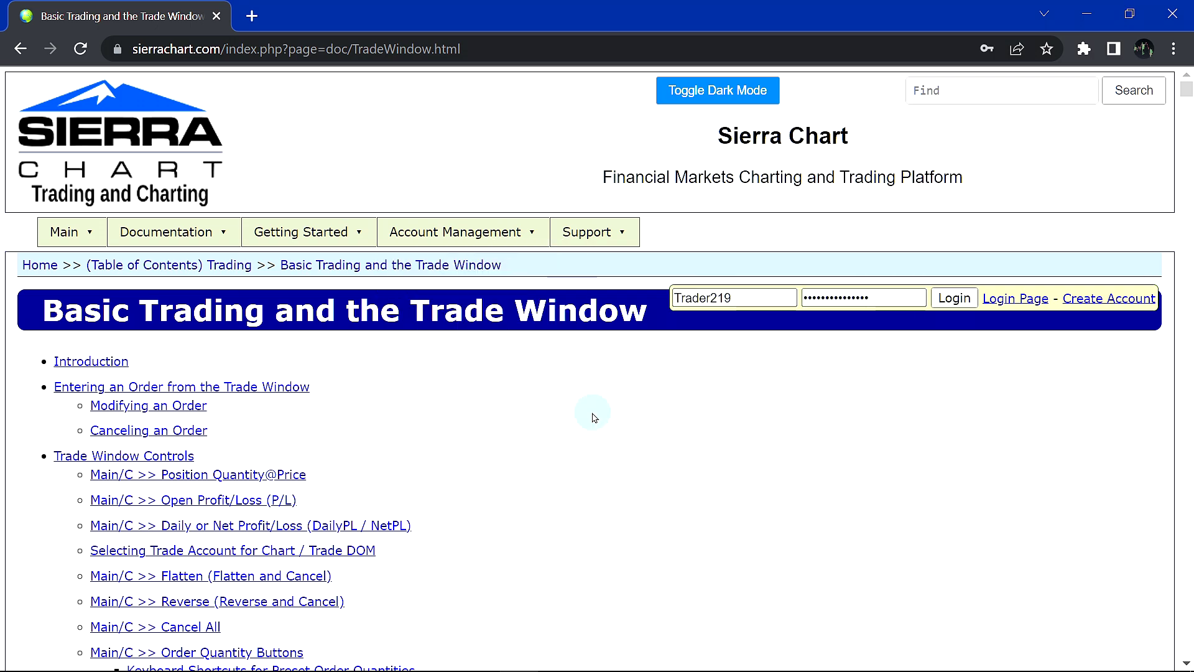
scroll(587, 408, "down", 20)
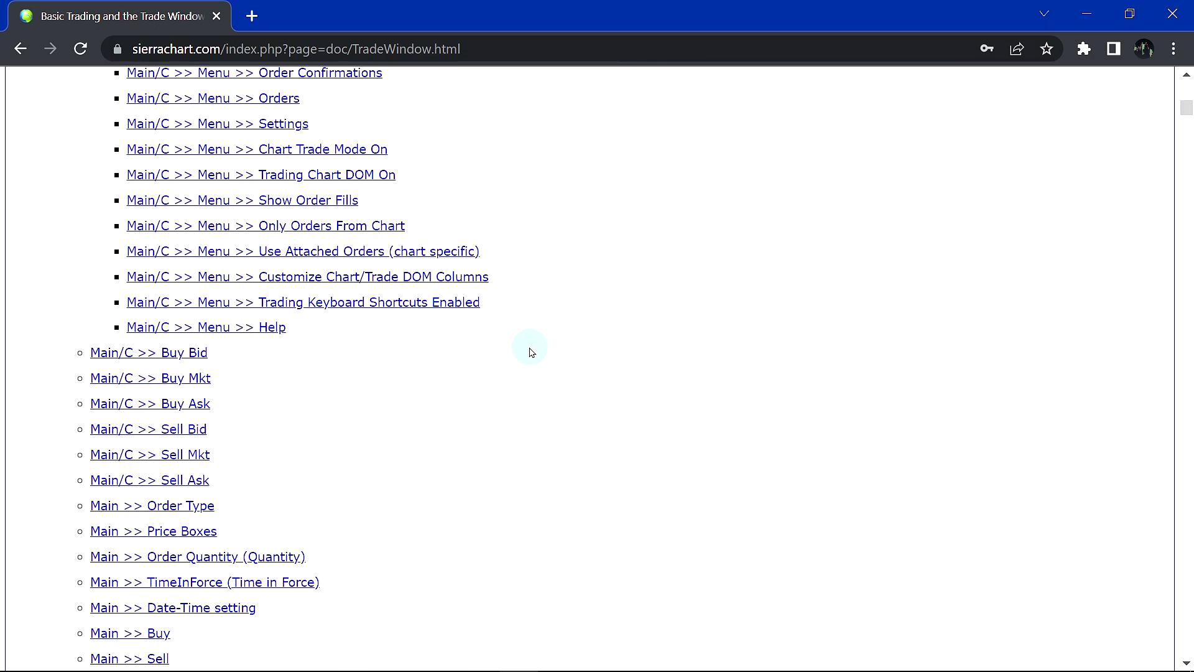
scroll(530, 349, "down", 10)
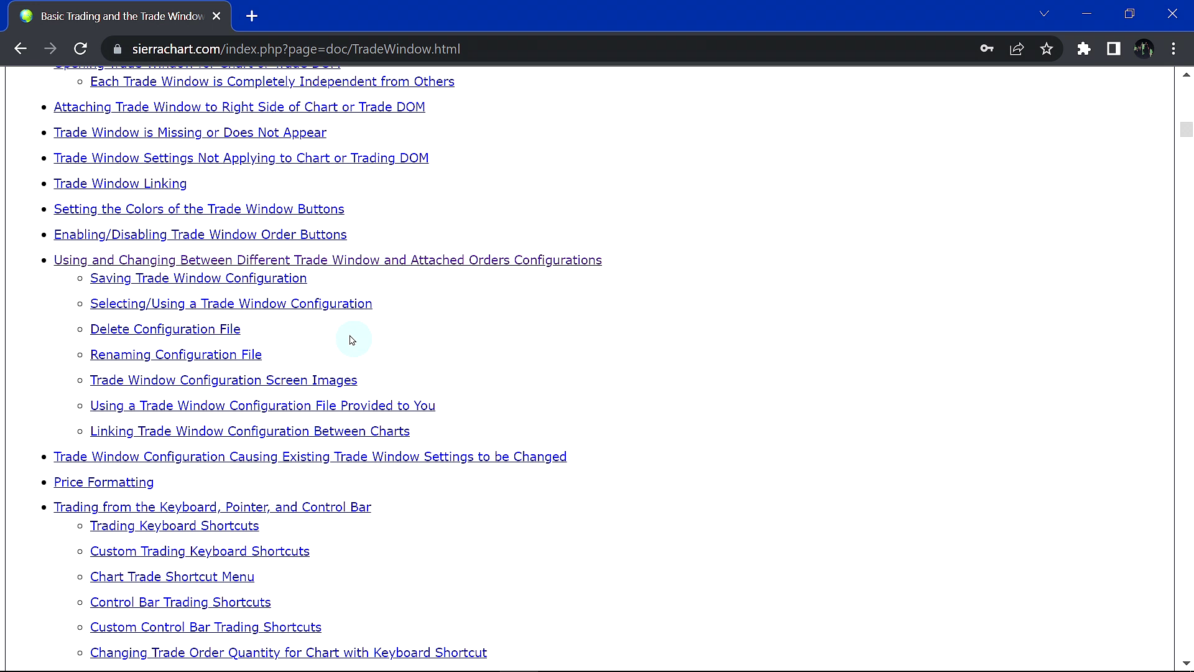
left_click(588, 264)
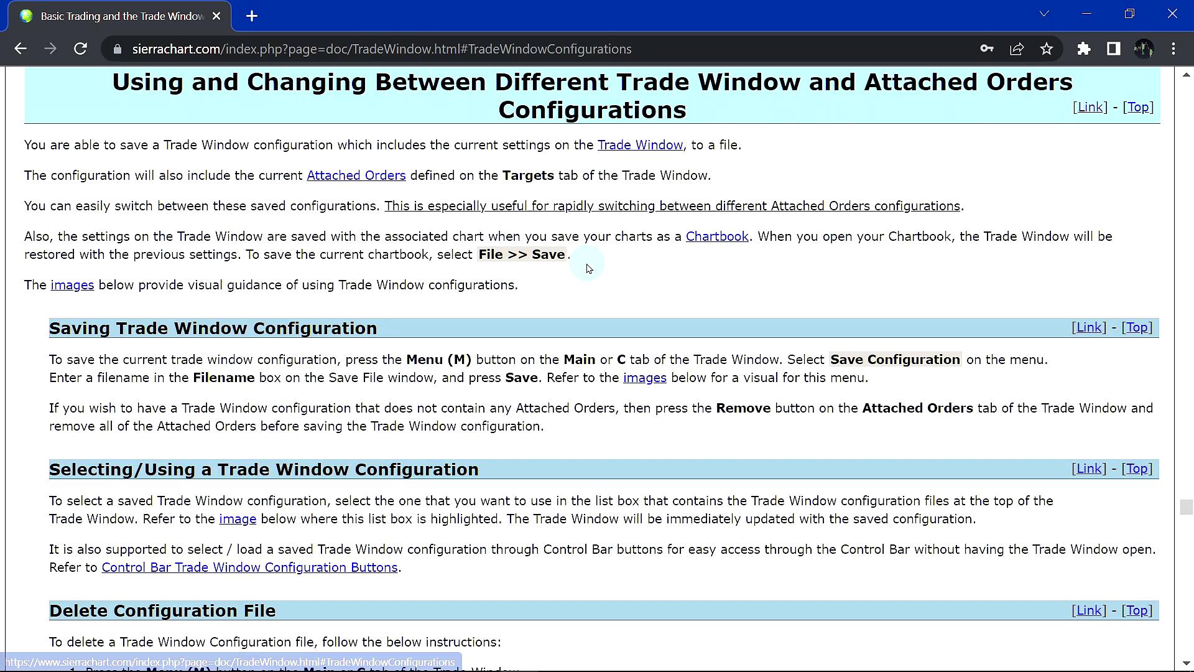
Minimize the browser, close the floating Trade Window, and open Sierra Chart's File menu
left_click(1087, 14)
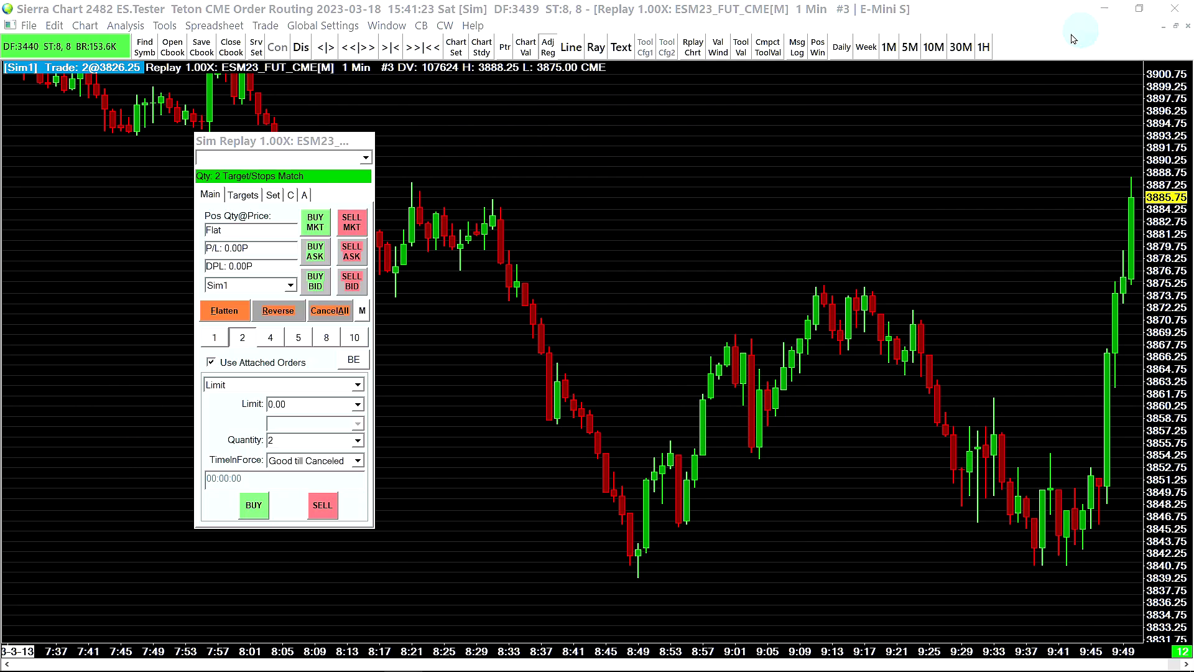
left_click(229, 331)
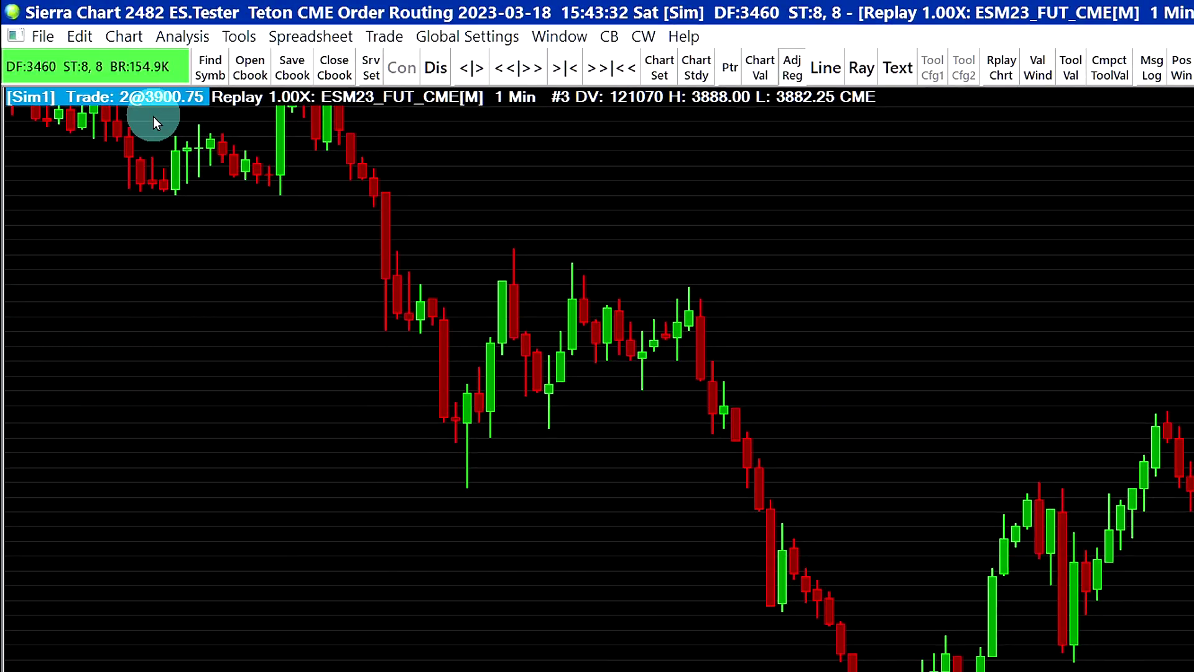
left_click(44, 41)
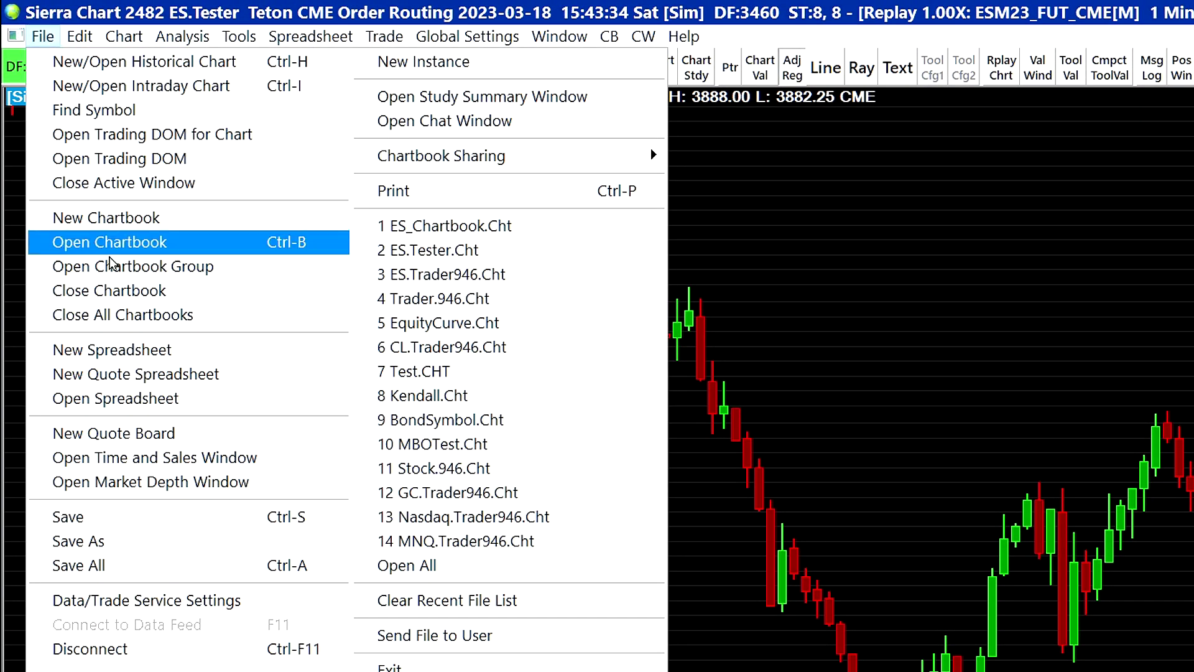
Disconnect from the data feed, then reconnect through File > Connect to Data Feed
left_click(175, 651)
left_click(42, 38)
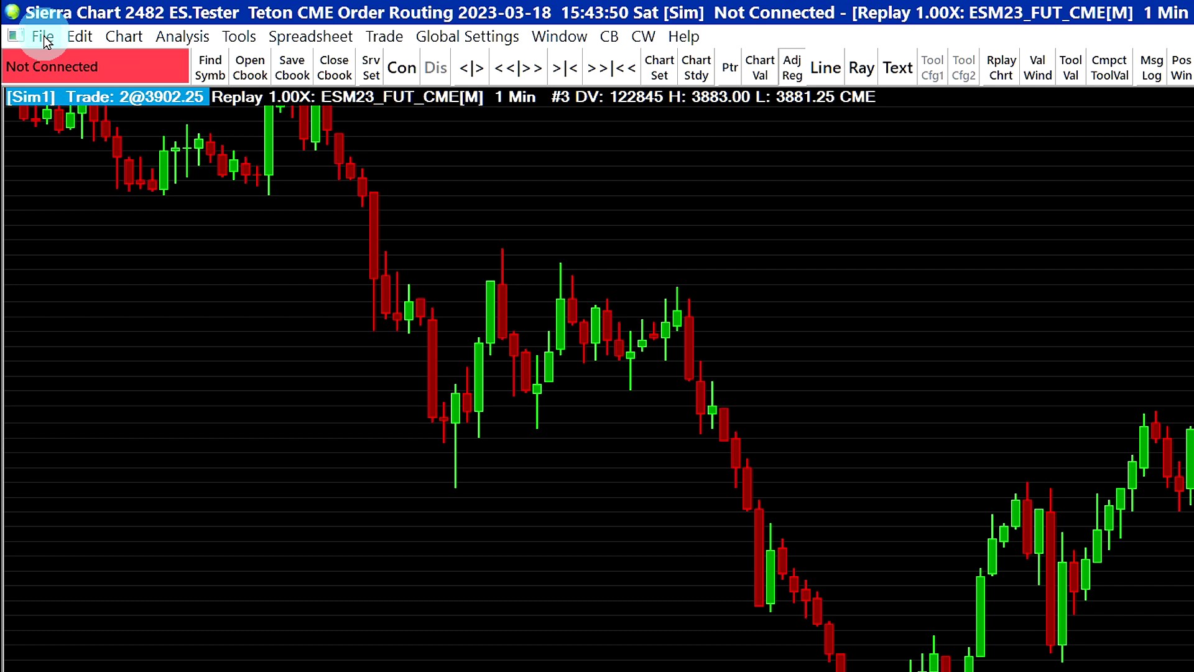
left_click(43, 38)
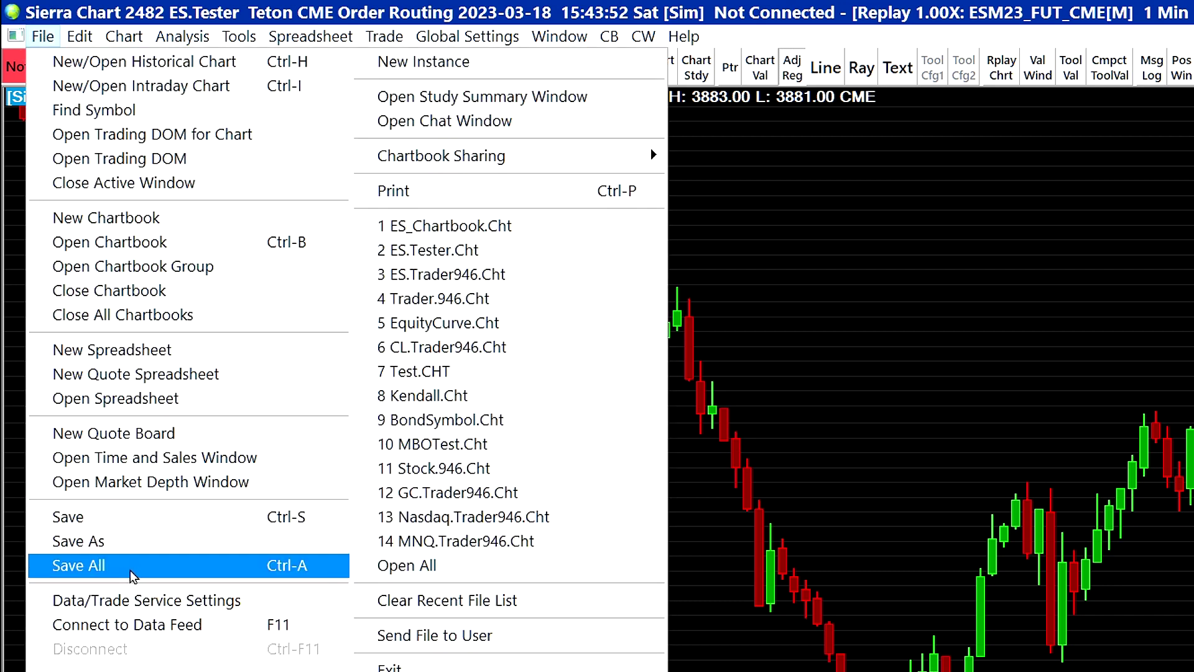
left_click(140, 615)
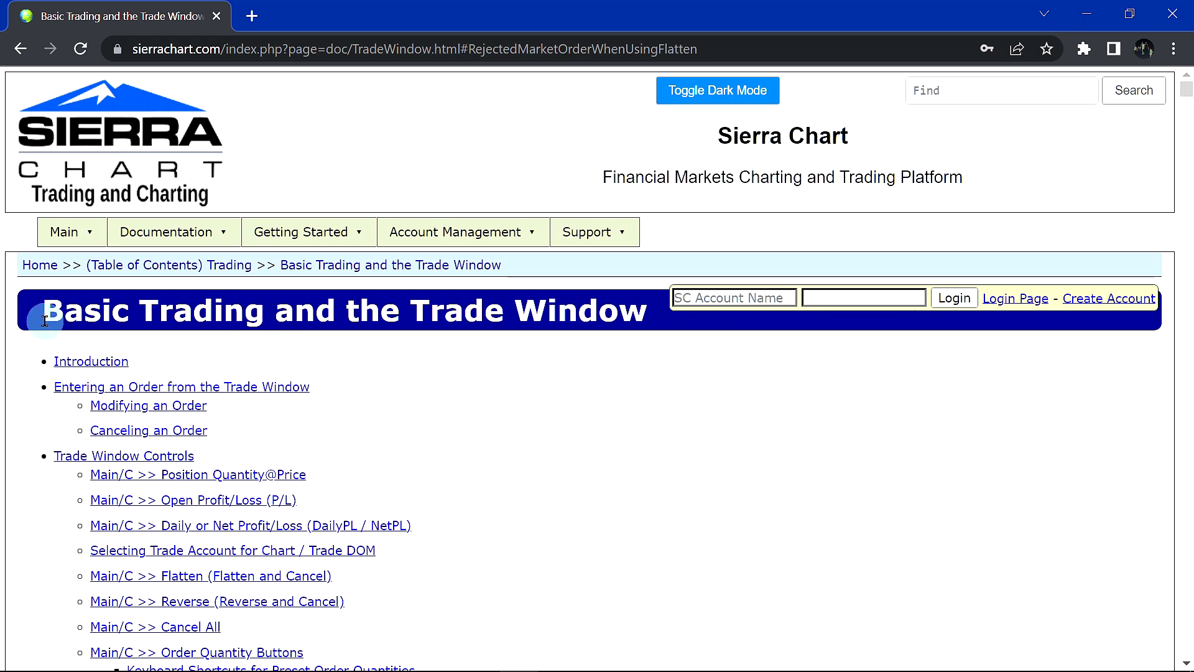
Read the Rejected Market Order When Using Flatten or Reverse section, then open Sierra Chart's Global Settings menu
scroll(658, 413, "down", 15)
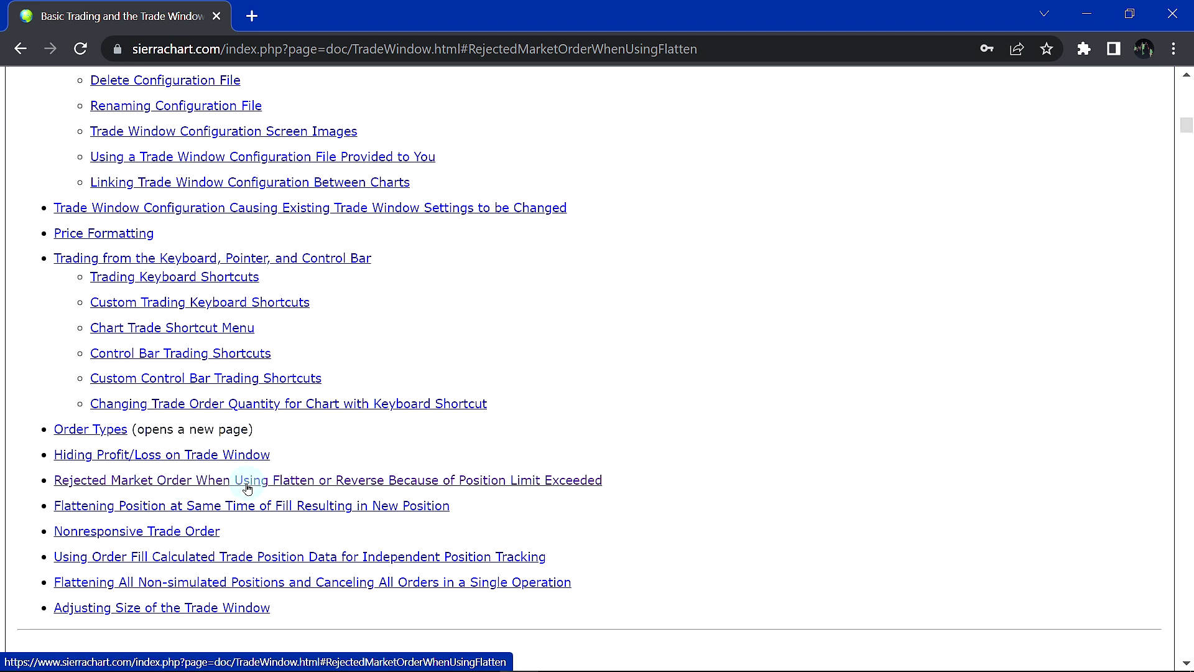
left_click(593, 485)
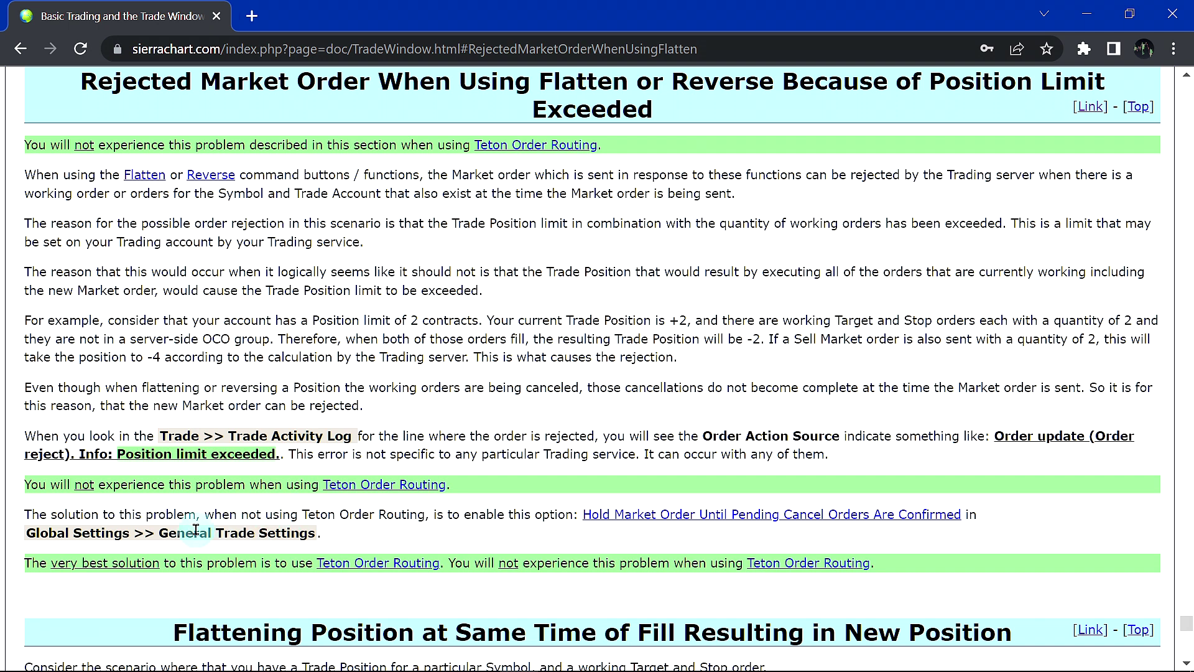
left_click_drag(156, 534, 356, 535)
left_click(356, 535)
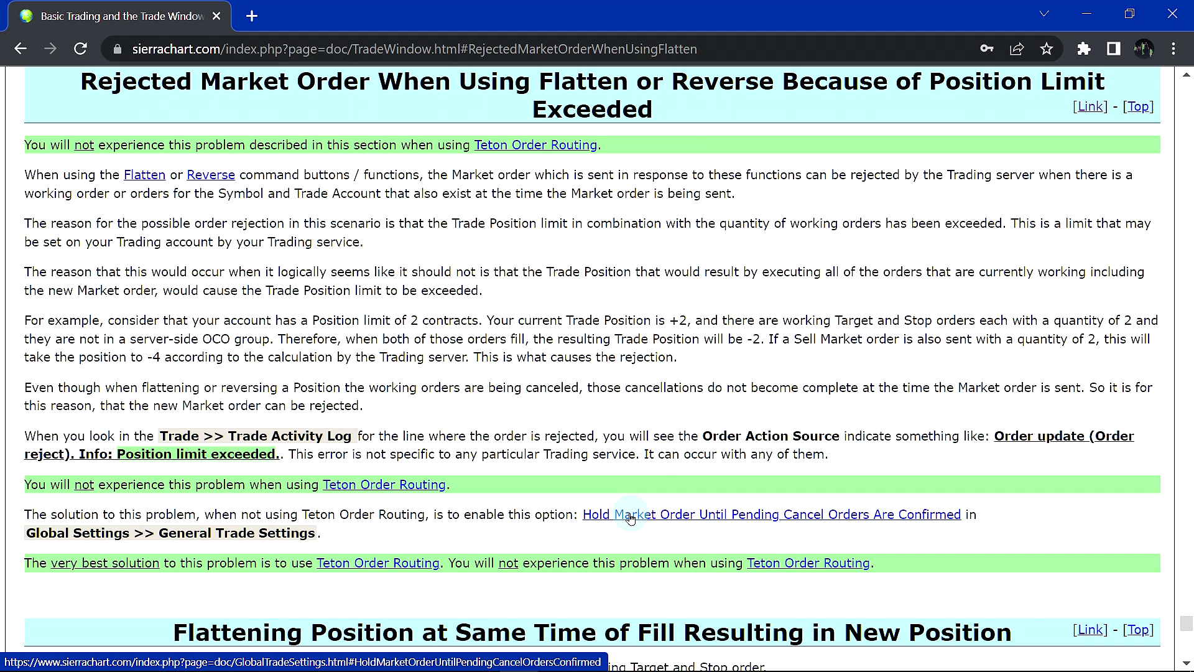
key("alt+Tab")
left_click(323, 25)
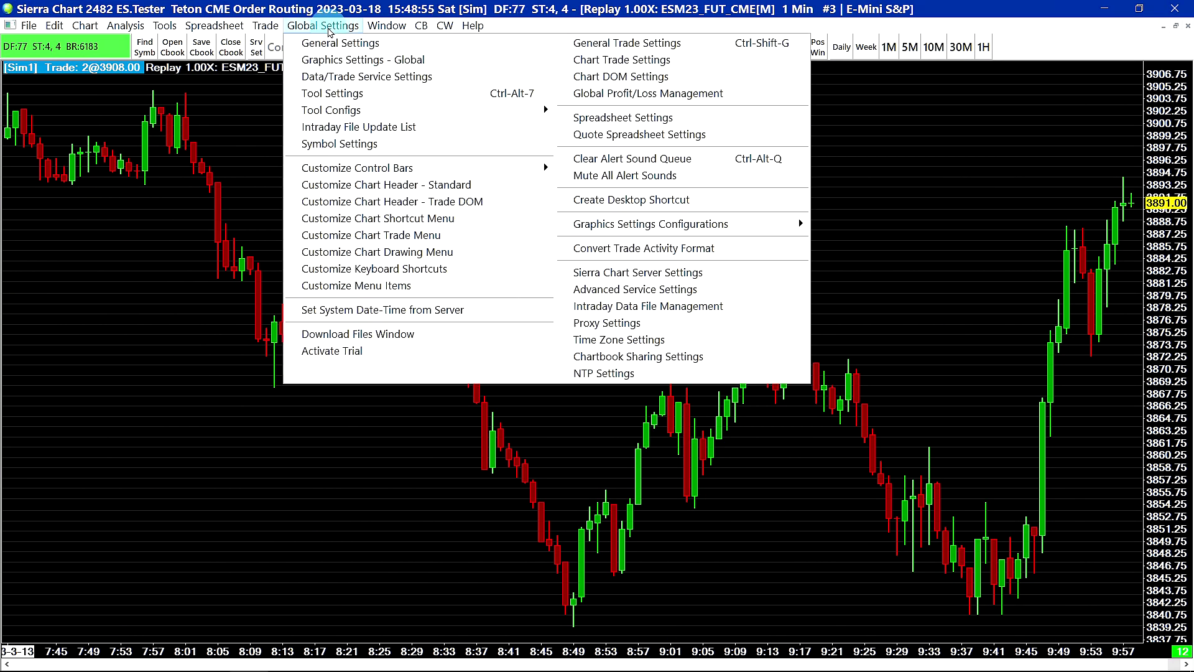
Confirm 'Hold Market Order Until Pending Cancel Orders Are Confirmed' is No in General Trade Settings, then close it
left_click(633, 44)
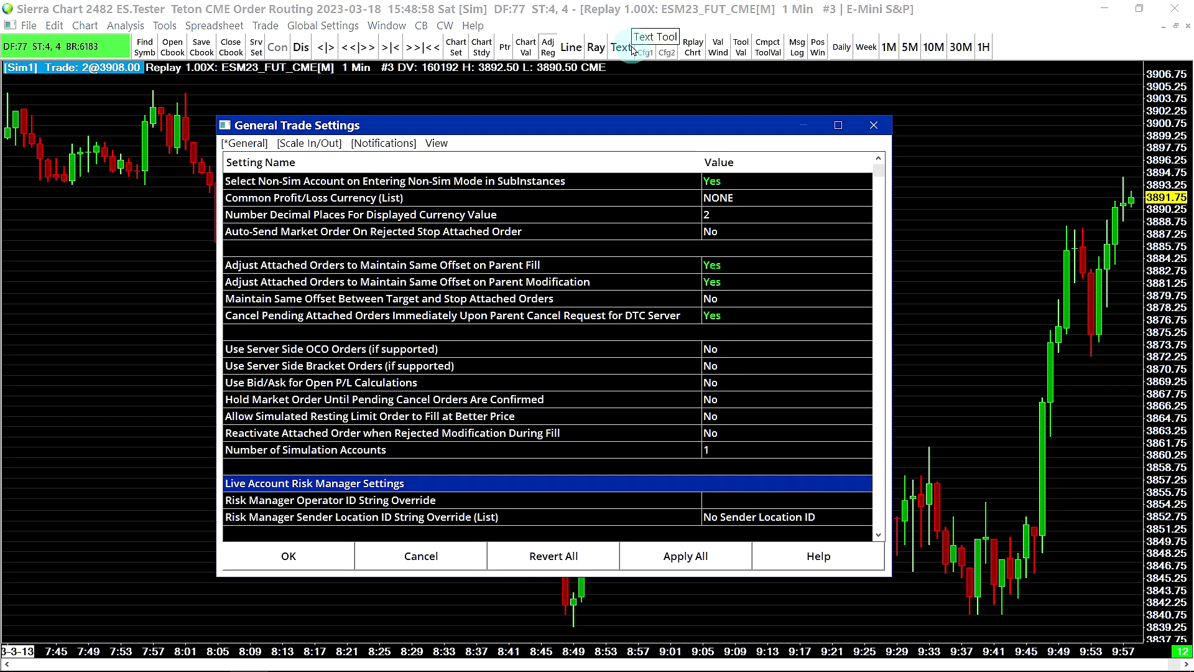
left_click(325, 405)
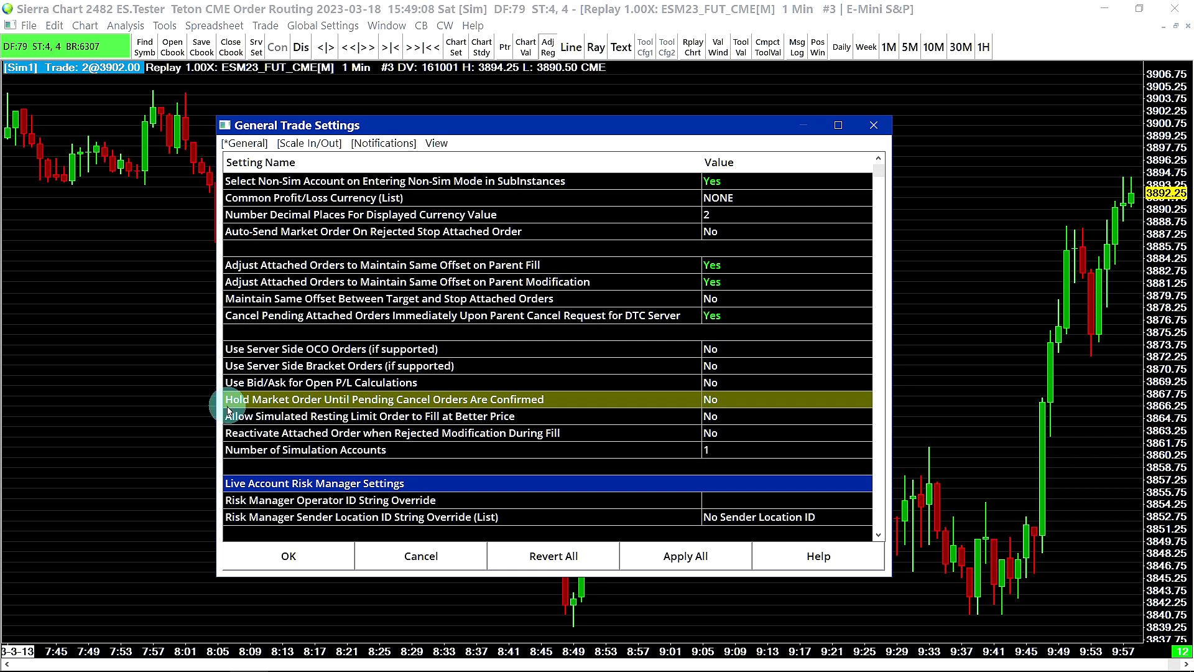
left_click(883, 125)
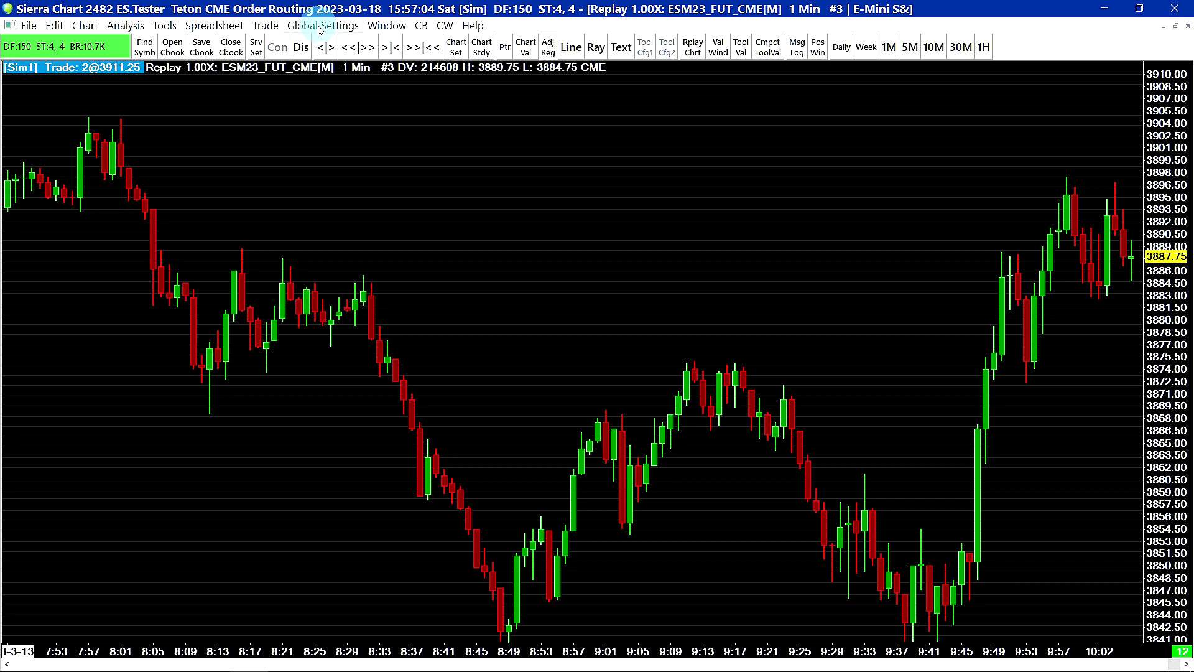
Verify Max Historical Order Fills Days To Download is 124 in Sierra Chart Server Settings and accept
left_click(317, 29)
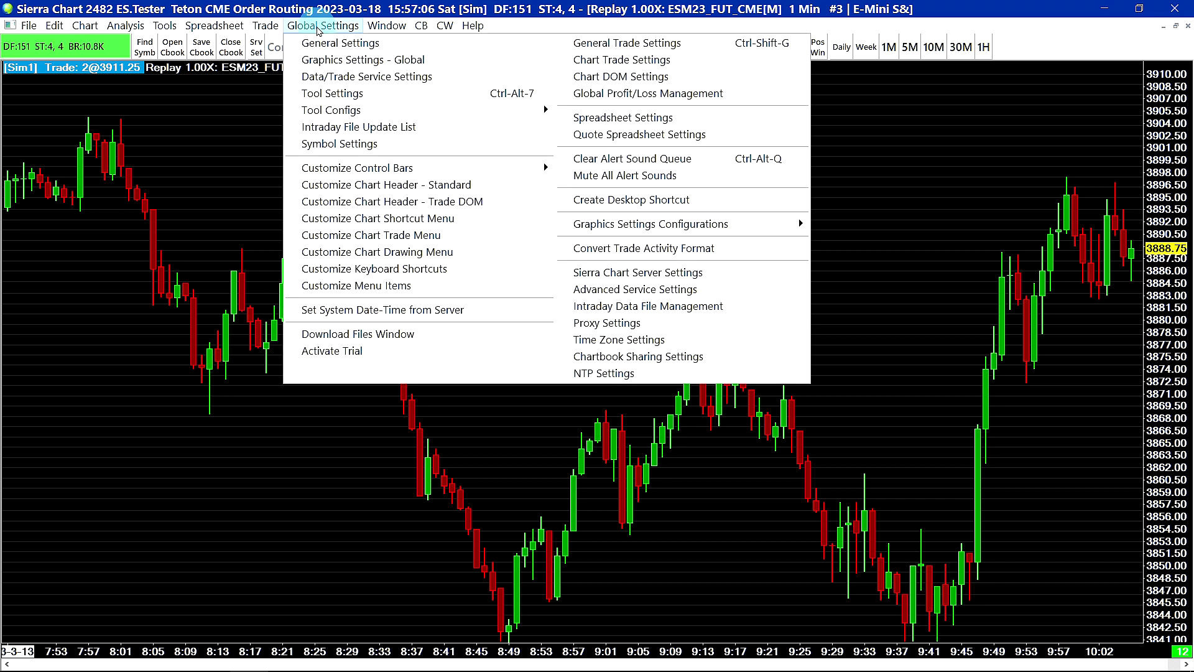
left_click(629, 273)
left_click(89, 433)
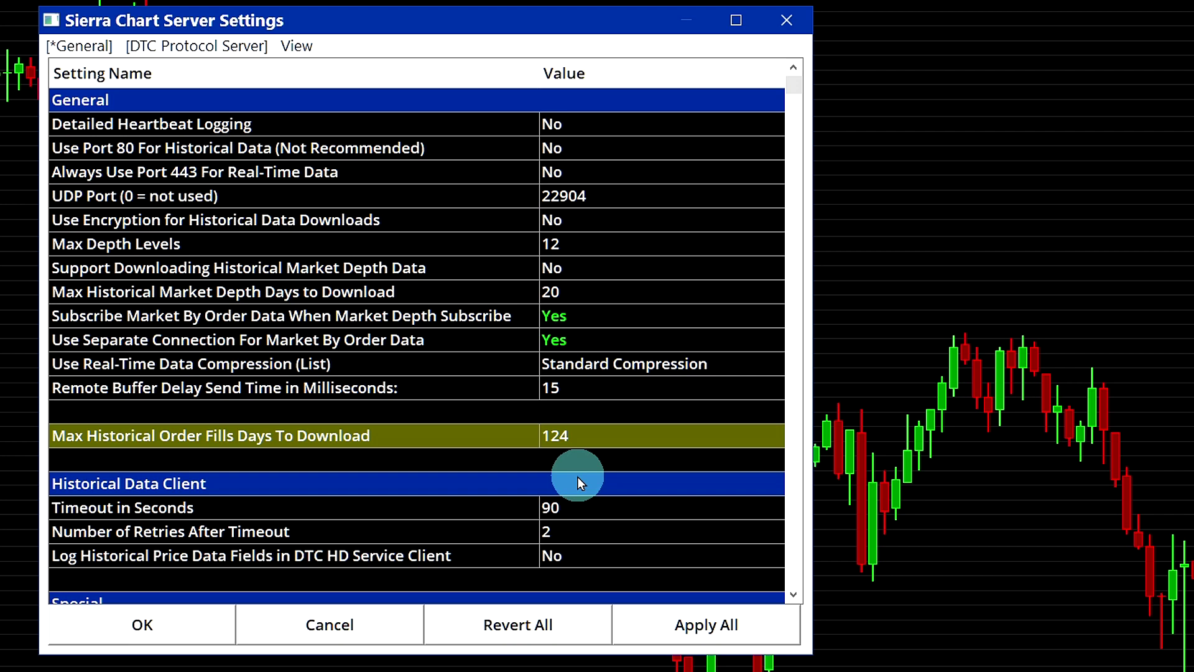
left_click(142, 625)
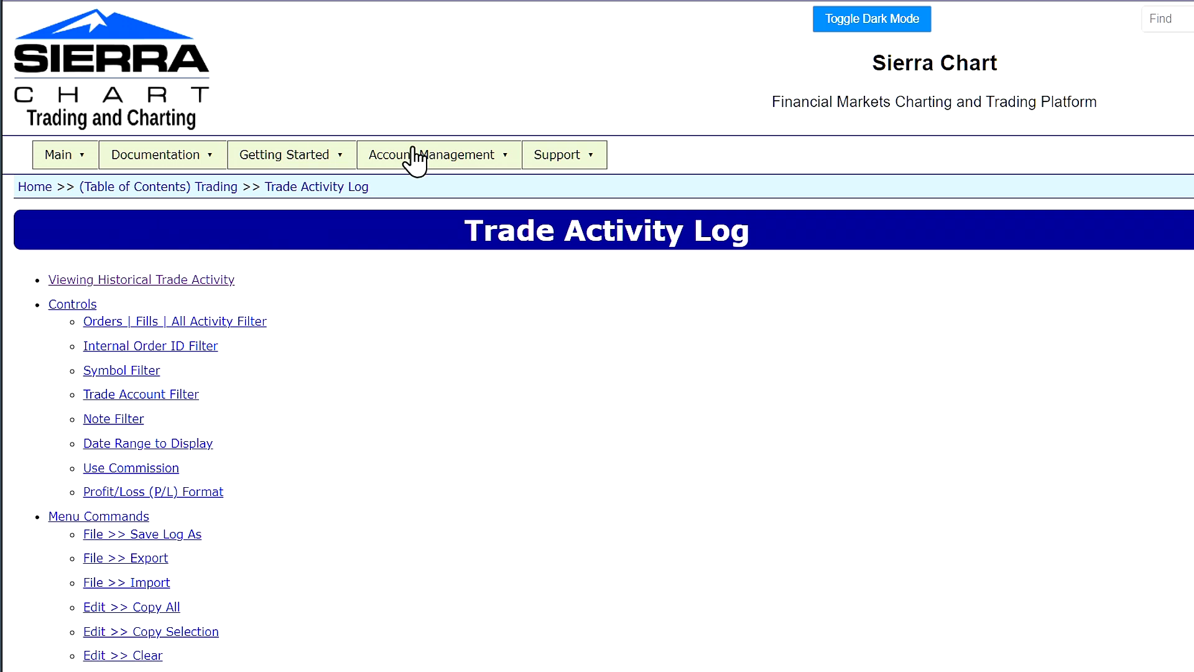
Jump to the Missing Order Fills section and read its notes on fill history and backup log files
mouse_move(177, 158)
scroll(381, 363, "down", 12)
scroll(359, 320, "up", 2)
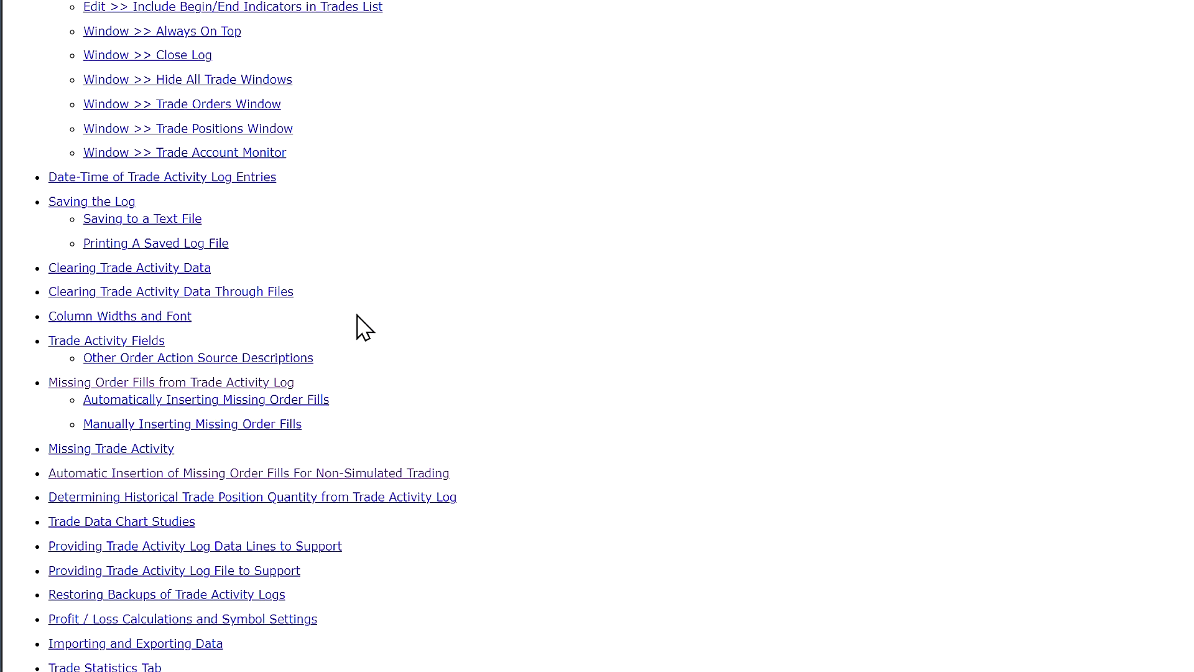
left_click(85, 385)
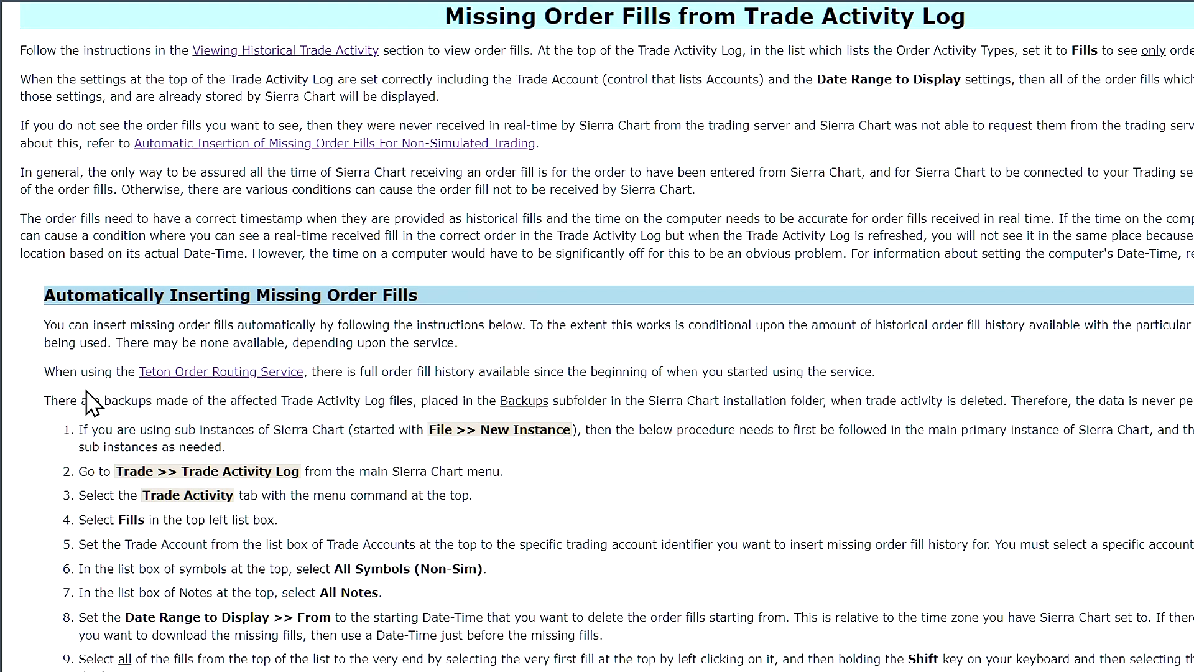
left_click_drag(16, 50, 541, 373)
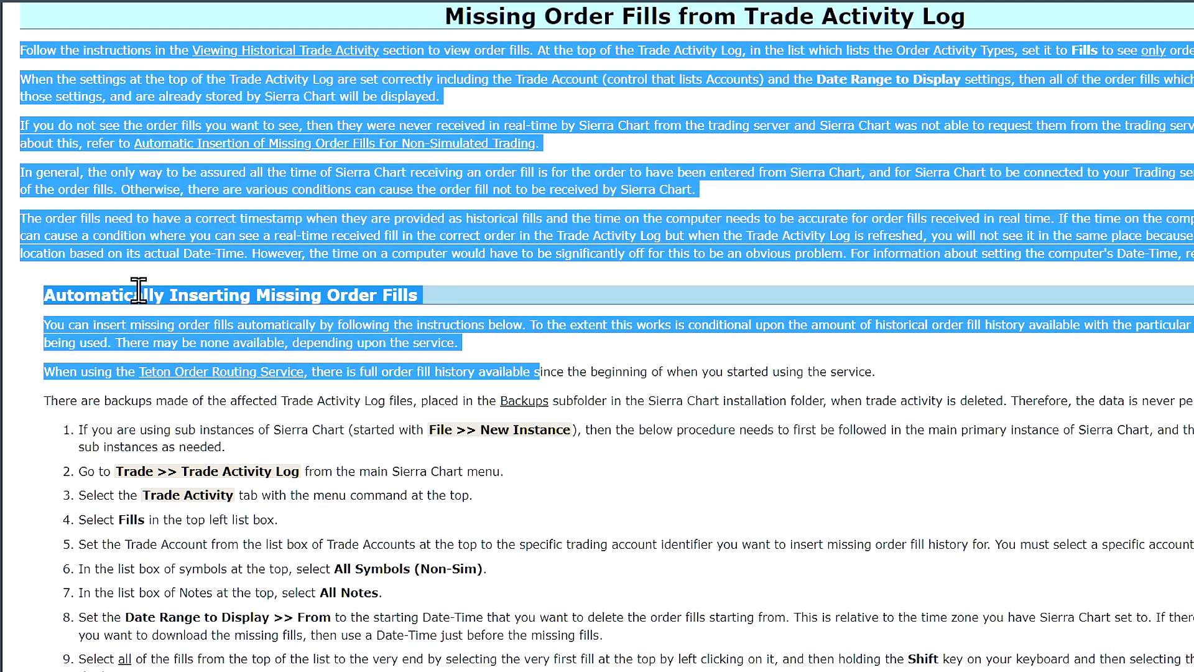
left_click(169, 290)
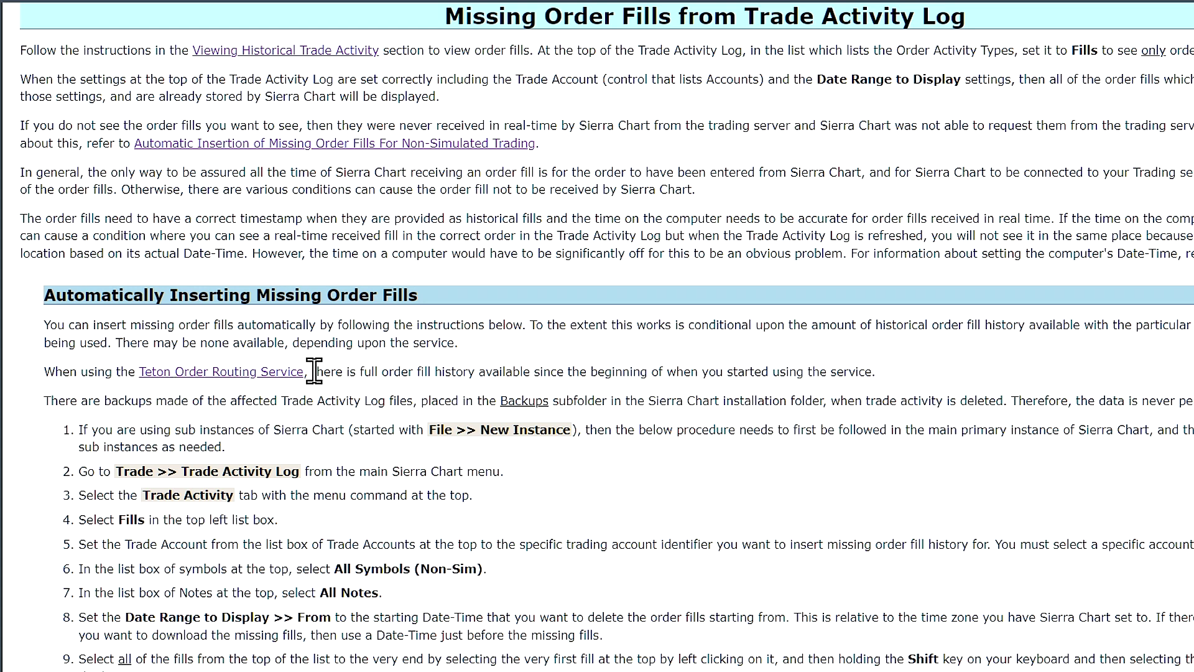
left_click_drag(315, 371, 888, 381)
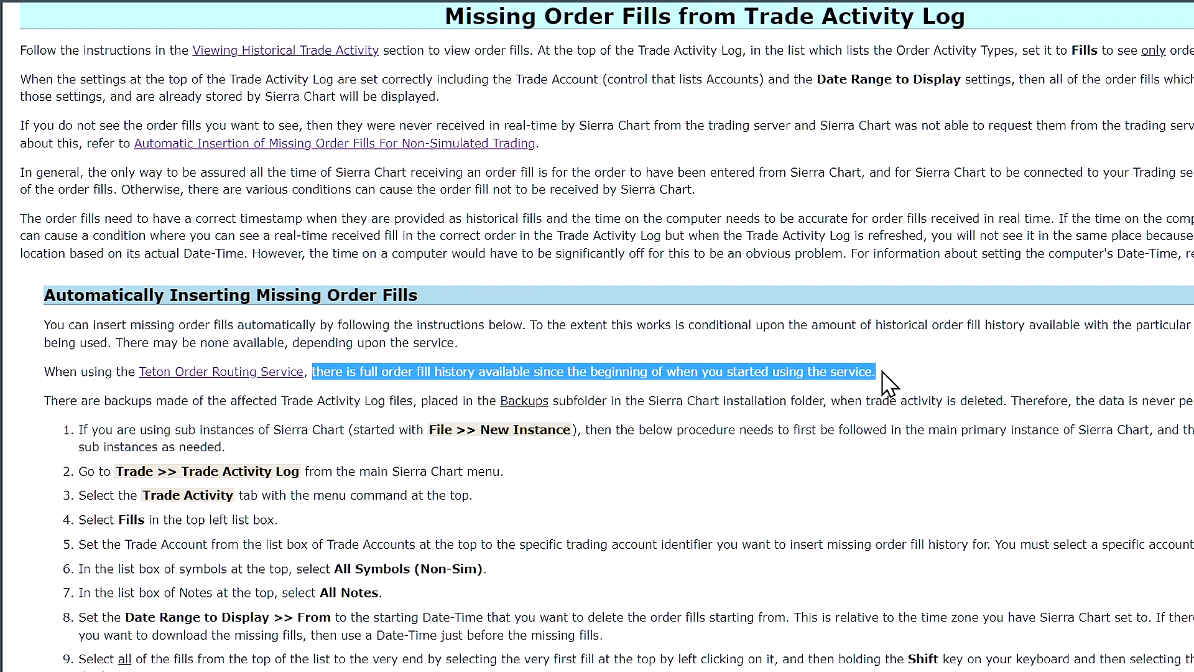
left_click(888, 382)
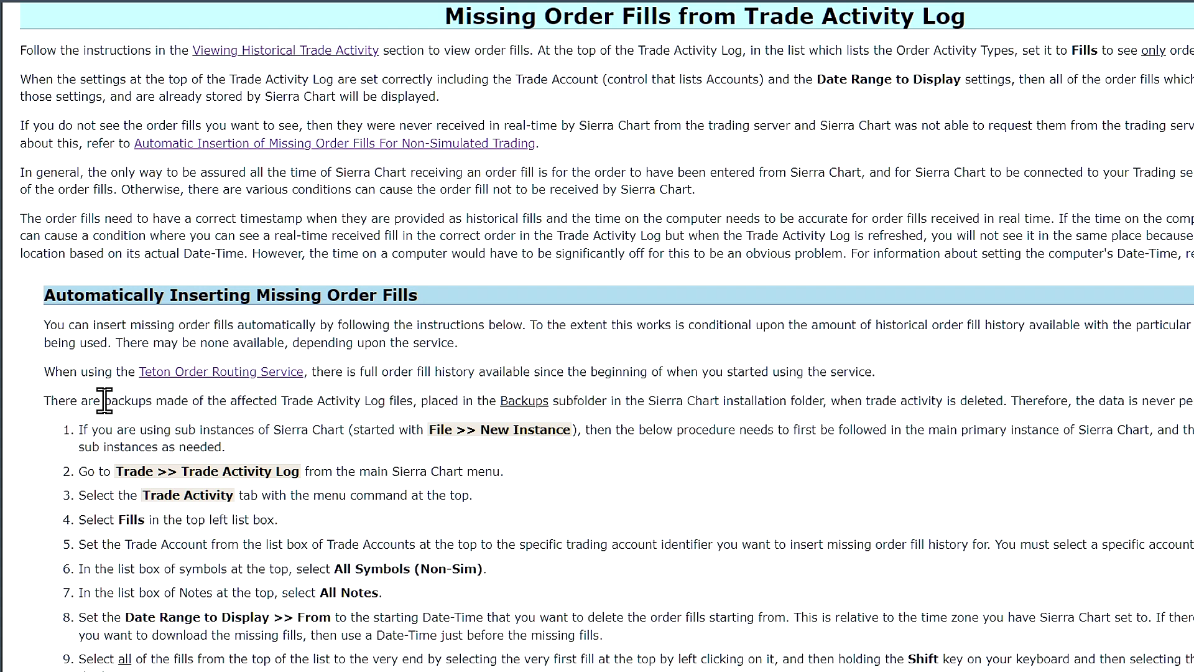
left_click_drag(418, 401, 636, 398)
left_click(666, 400)
left_click_drag(419, 401, 871, 402)
left_click(890, 403)
Read the backup-and-reconnect steps and the manual Insert Trade Activity Entry instructions
scroll(725, 370, "down", 2)
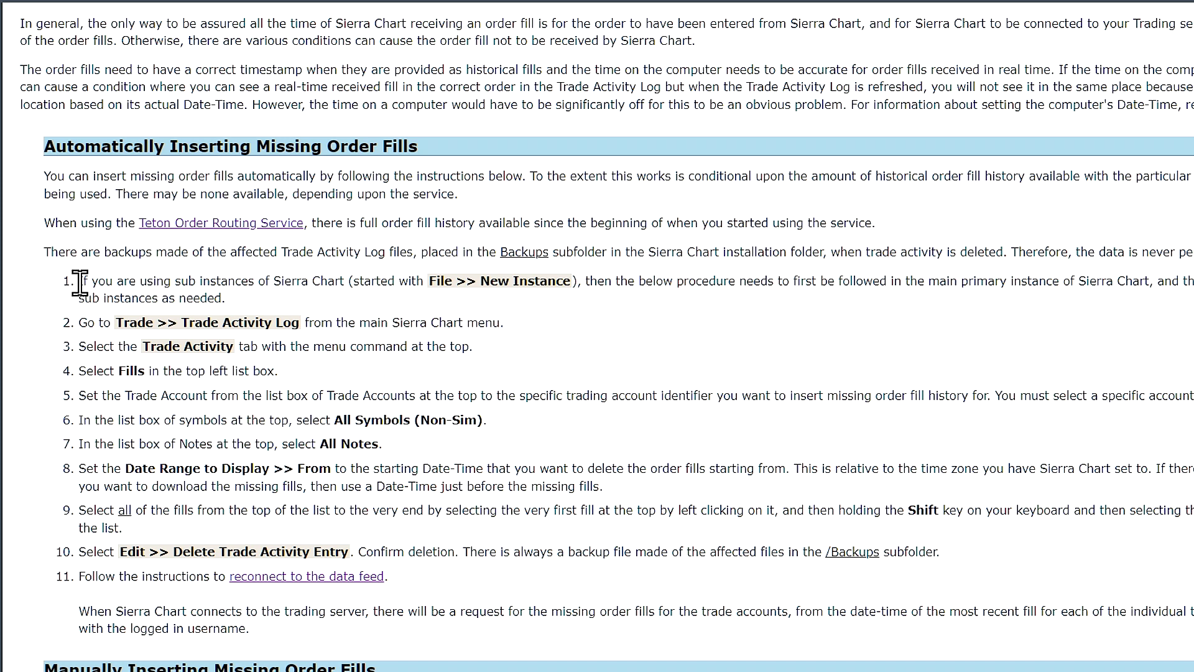
left_click_drag(45, 252, 311, 643)
left_click(311, 643)
scroll(410, 373, "down", 8)
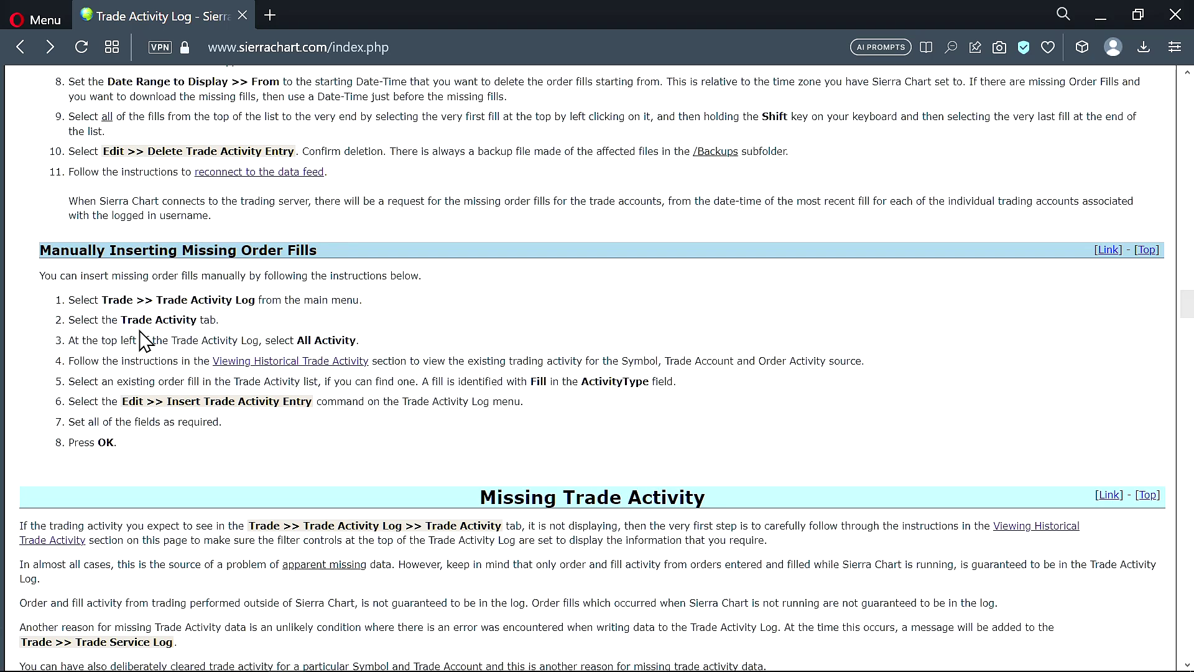
left_click_drag(38, 249, 133, 444)
left_click(134, 444)
left_click_drag(127, 400, 312, 403)
left_click(338, 455)
scroll(487, 431, "up", 6)
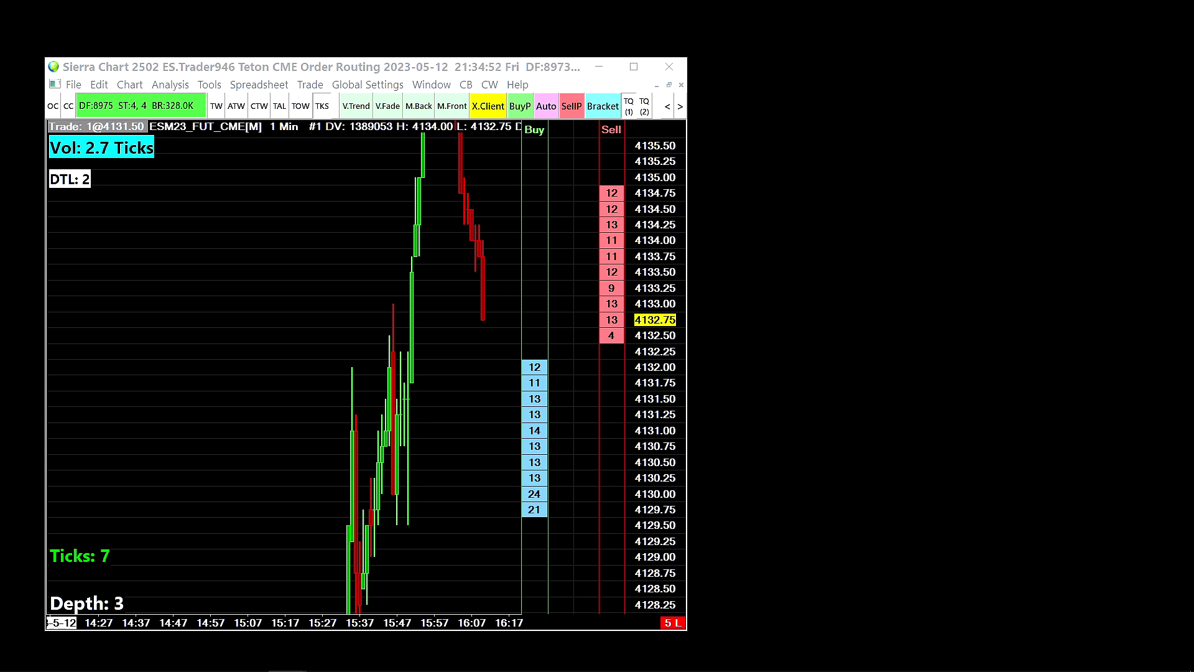
Bring Sierra Chart forward and open the Trade Activity Log from the Trade menu
left_click(285, 236)
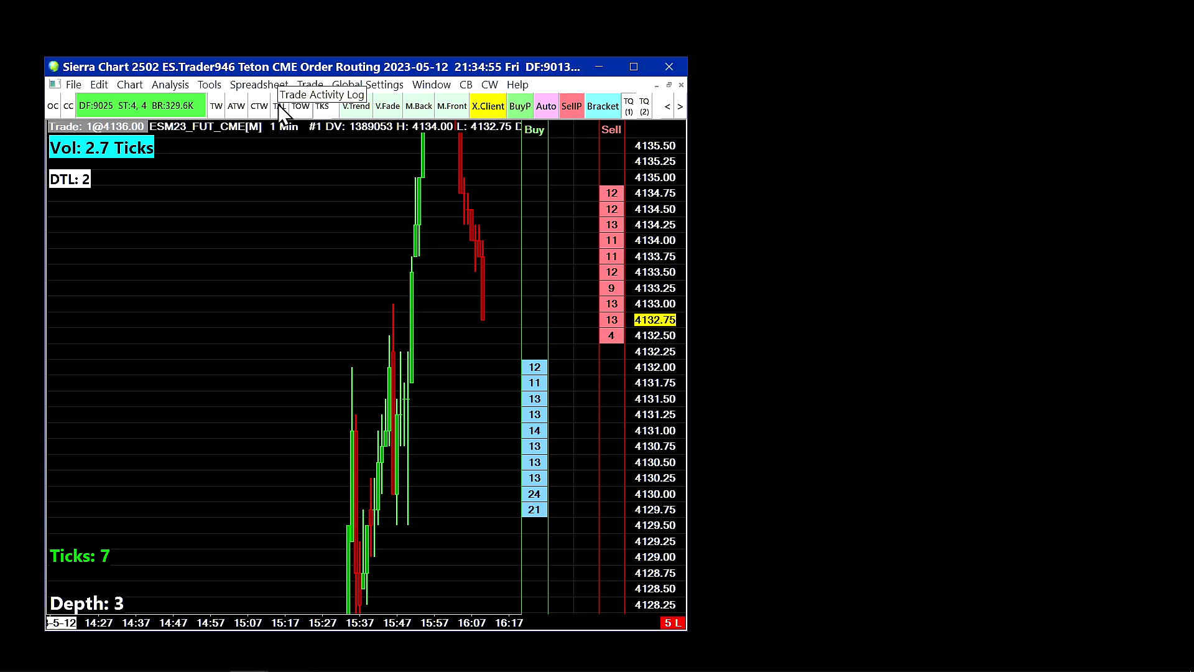
left_click(310, 85)
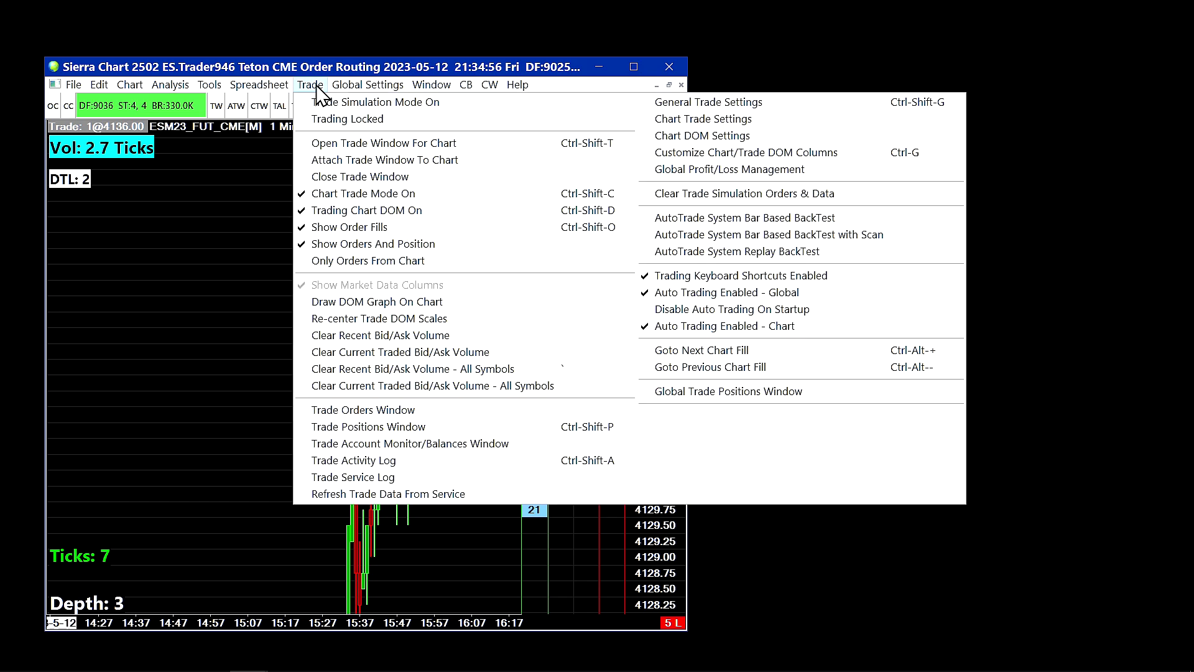
left_click(364, 462)
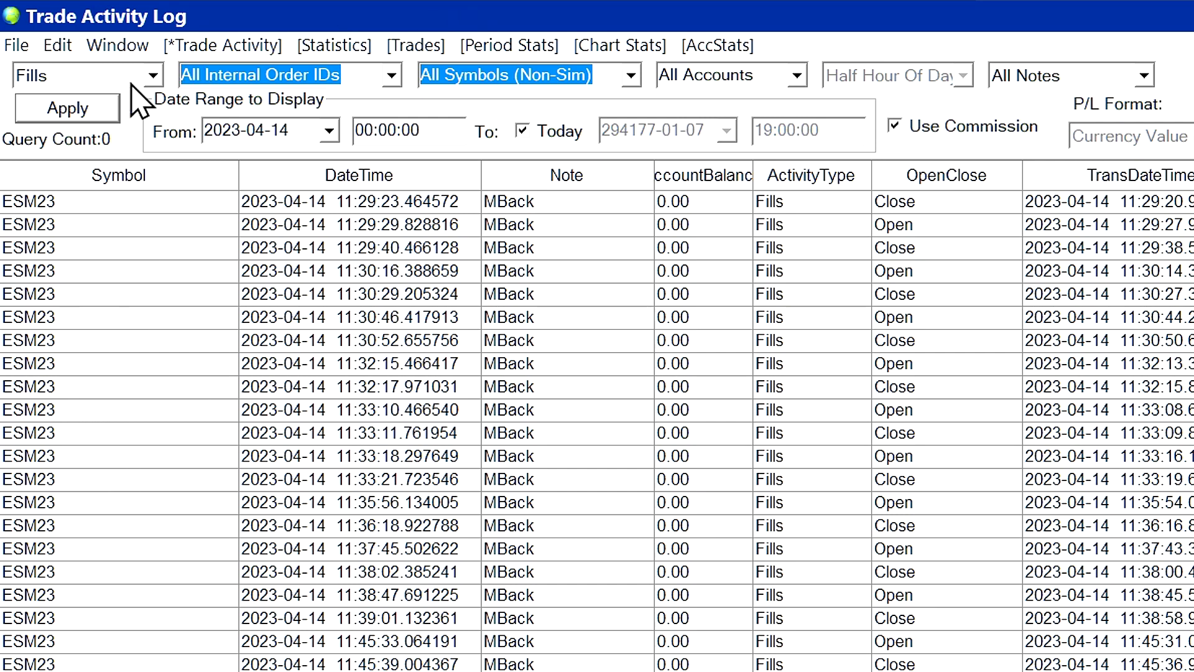
left_click_drag(262, 22, 261, 38)
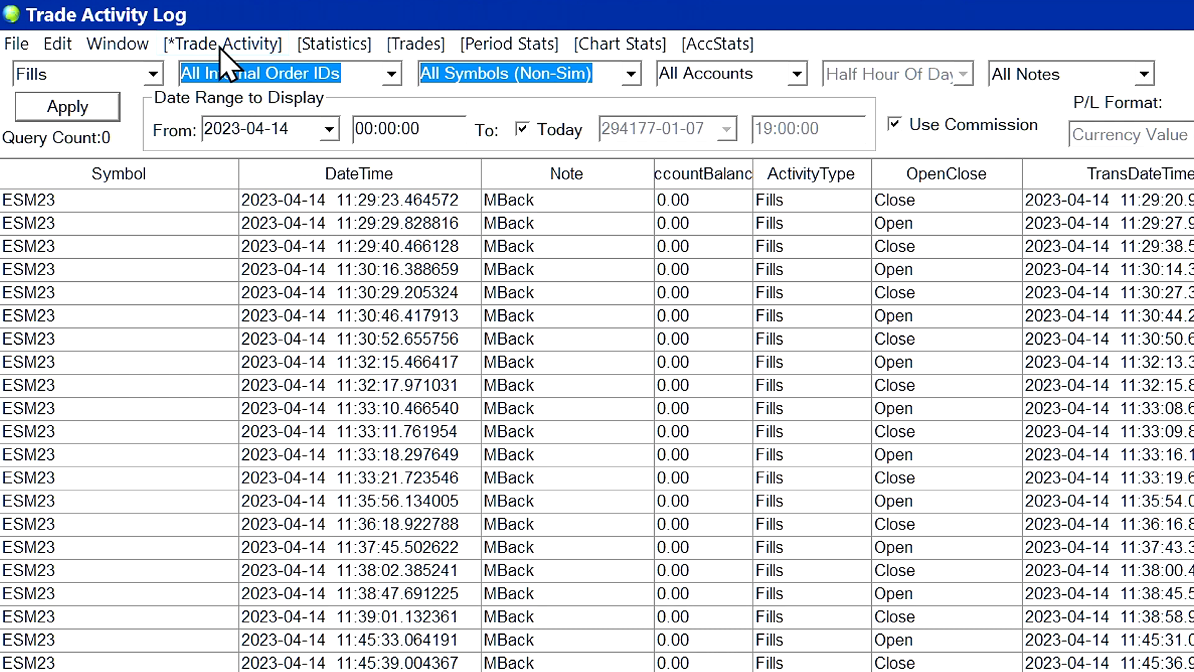
left_click(152, 75)
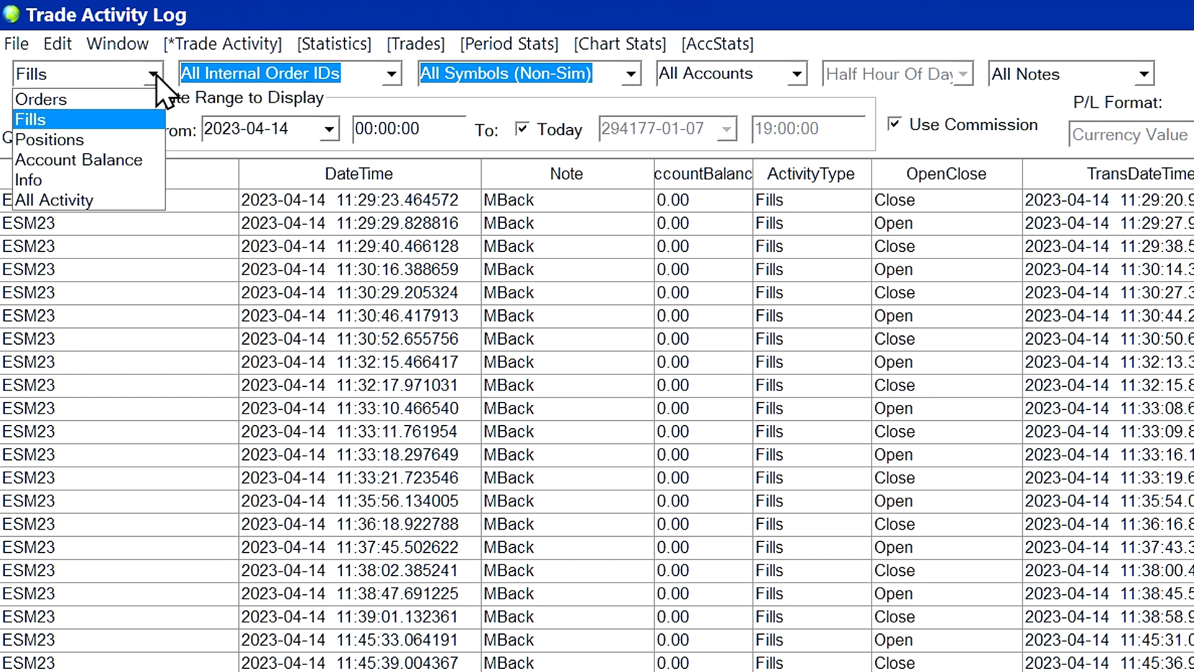
left_click(54, 140)
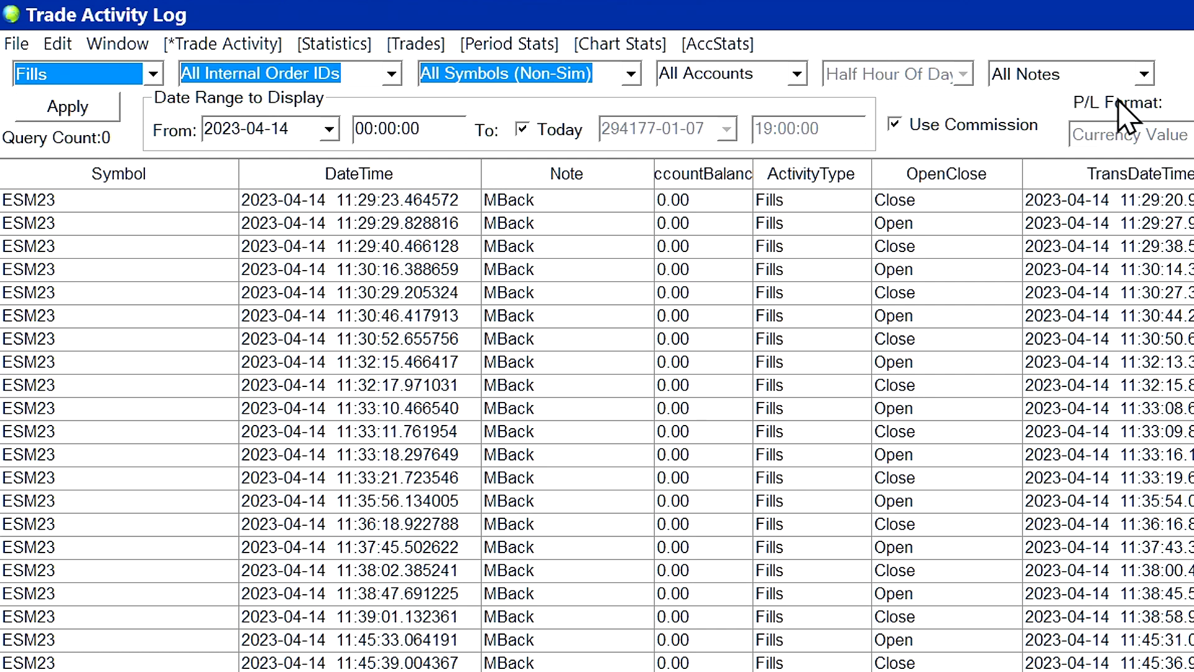
Leave the symbol filter on All Symbols (Non-Sim) and select the 11:26:45 ESM23 fill
left_click(631, 75)
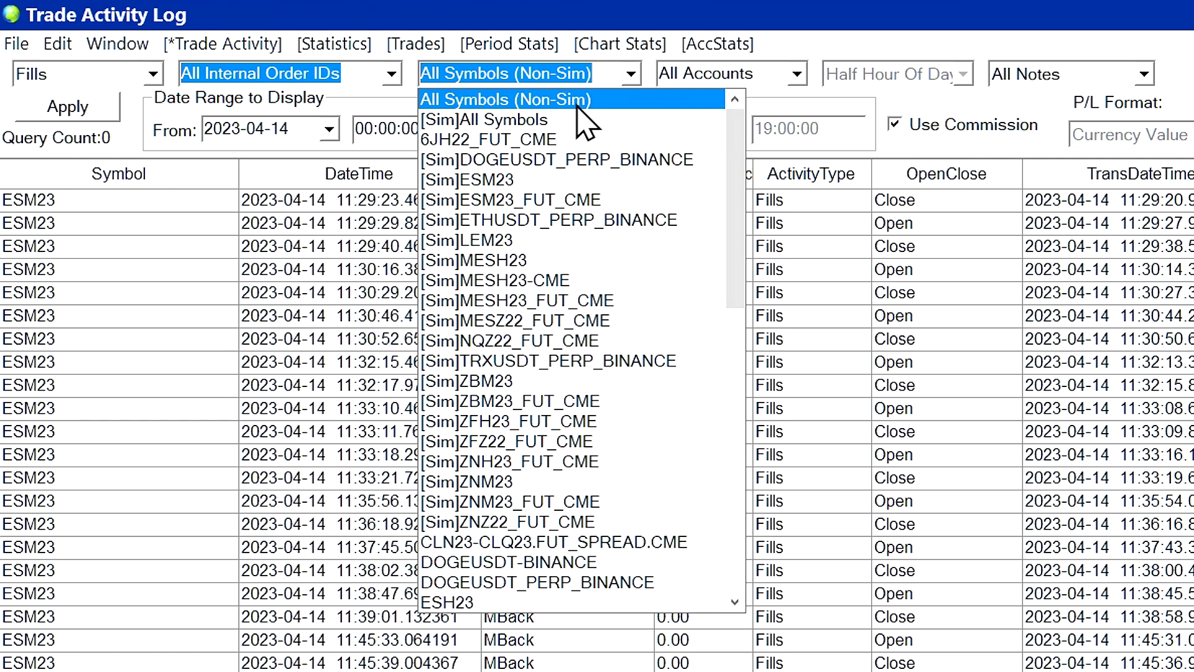
left_click(601, 105)
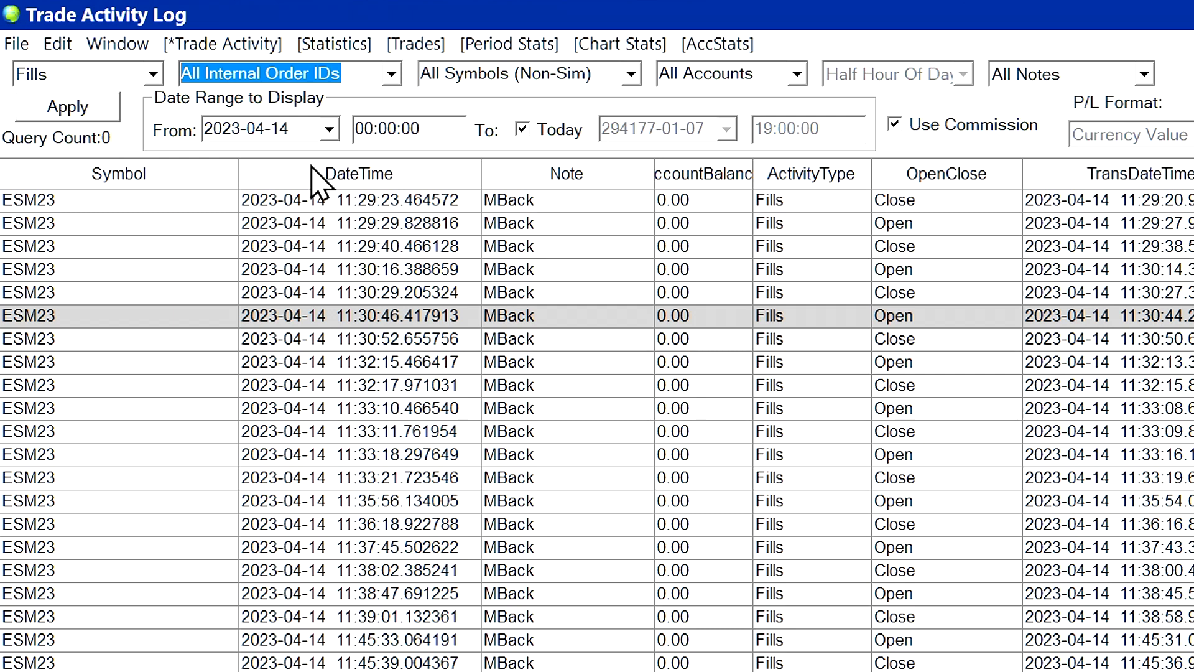
scroll(107, 307, "up", 3)
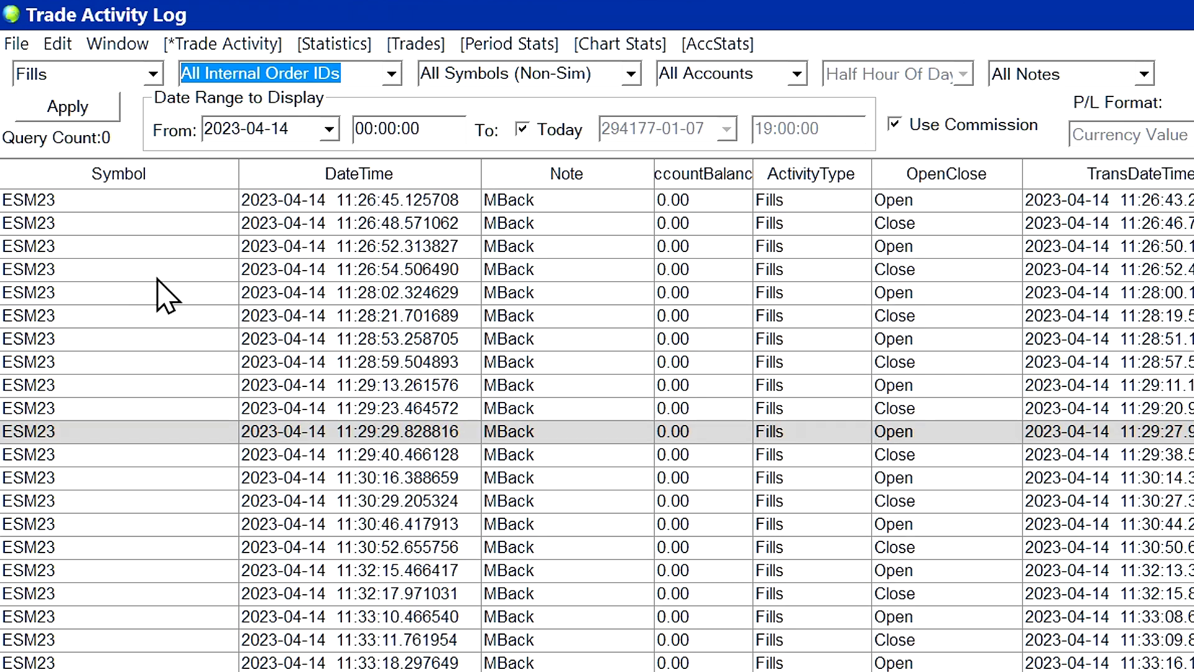
left_click(128, 202)
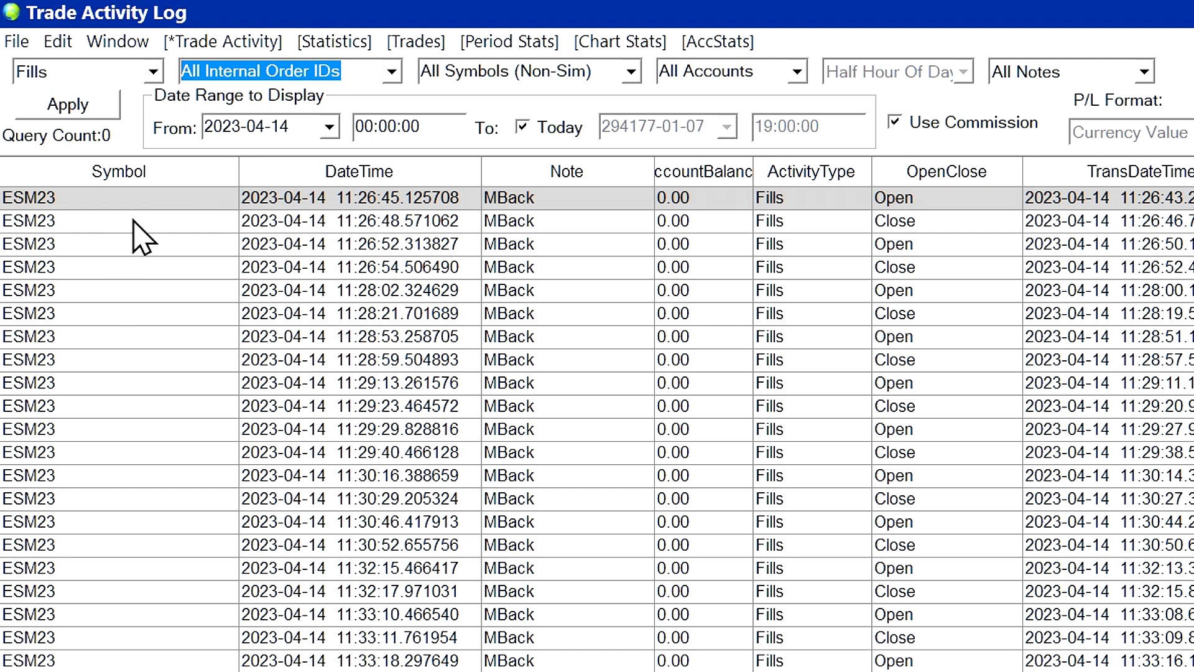
scroll(66, 429, "up", 2)
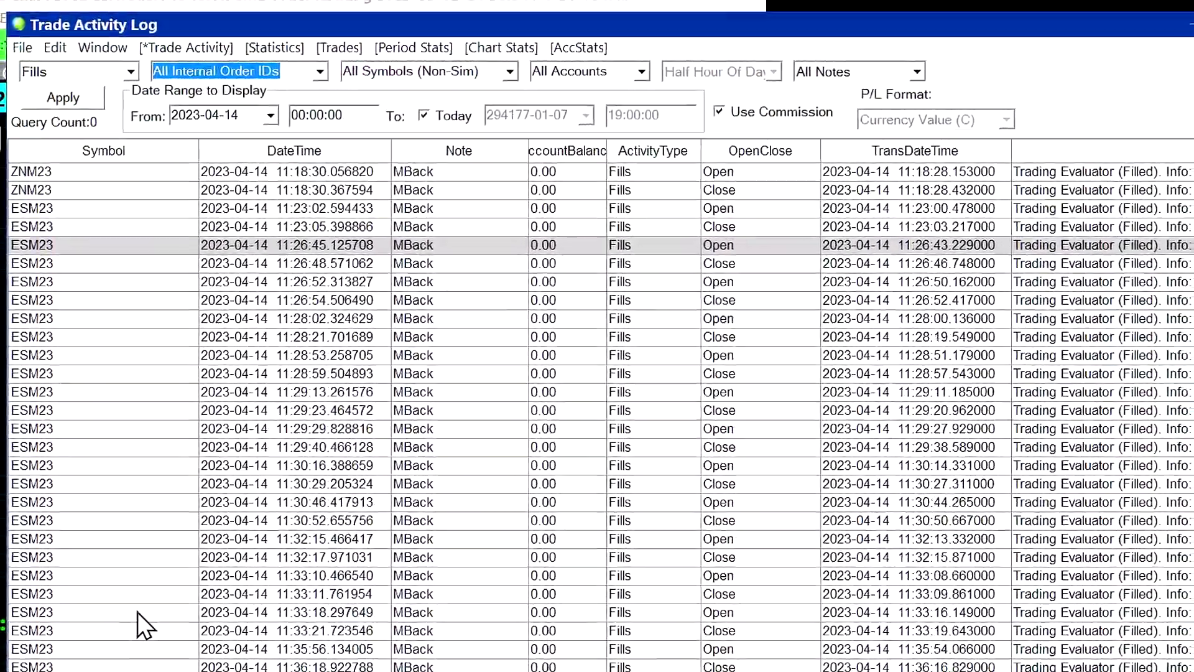
Select the fills through 11:33:18 without deleting them, then reconnect via the main window's File menu
left_click(137, 612, "shift")
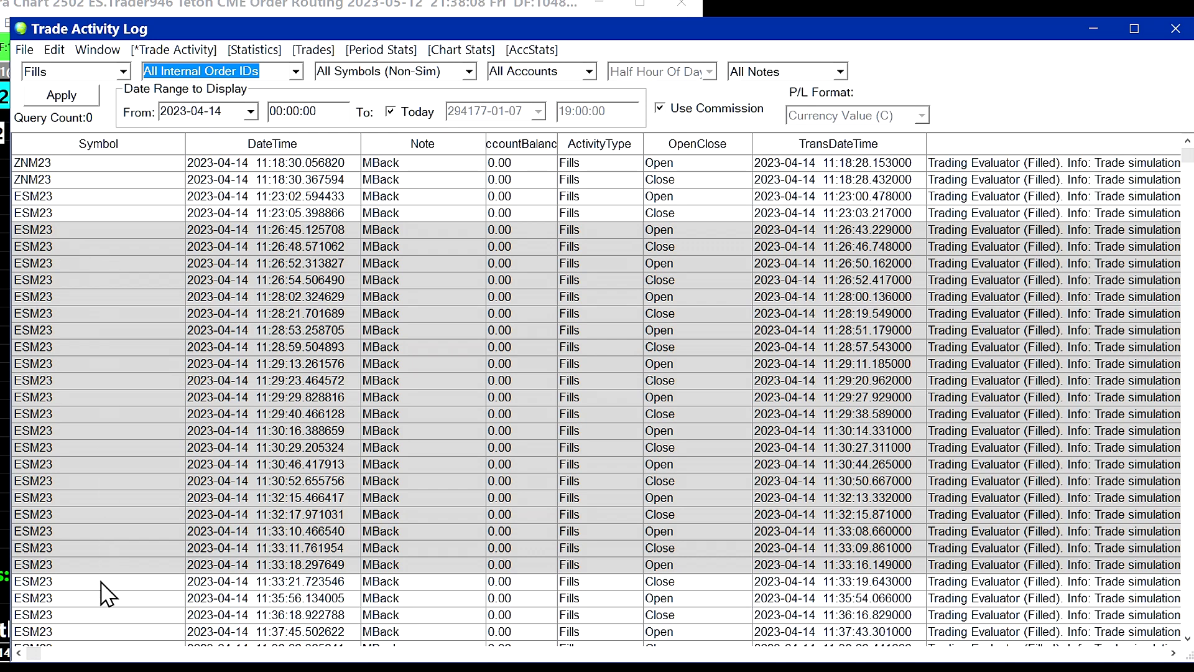
left_click(53, 50)
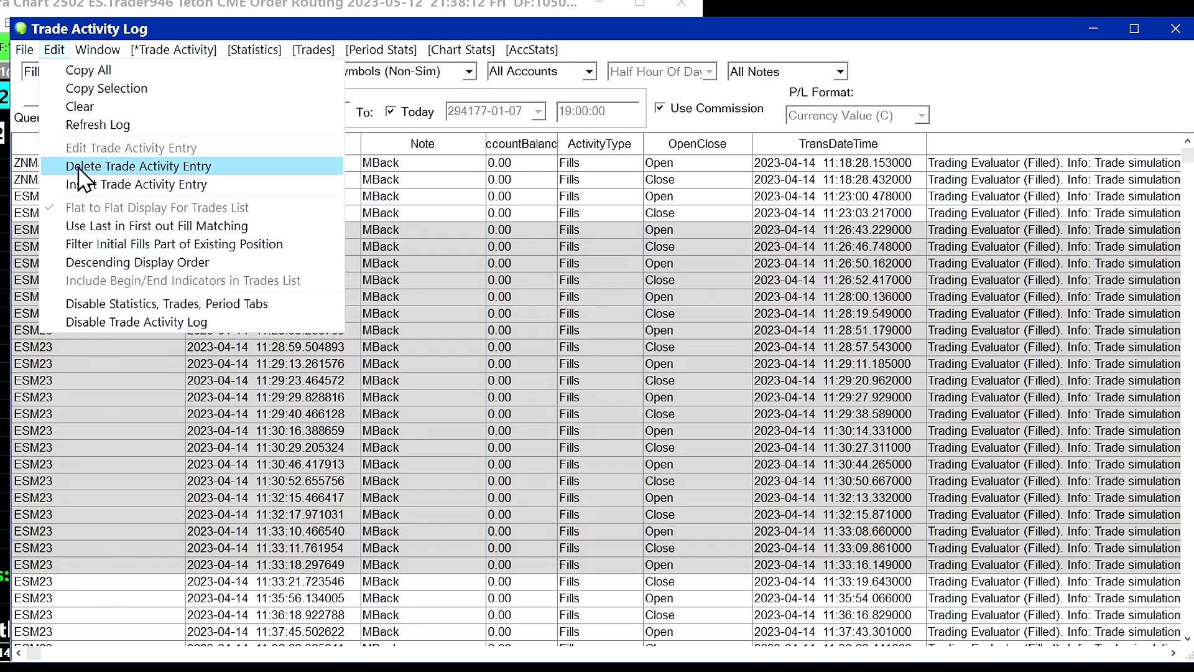
left_click(163, 27)
left_click(53, 277)
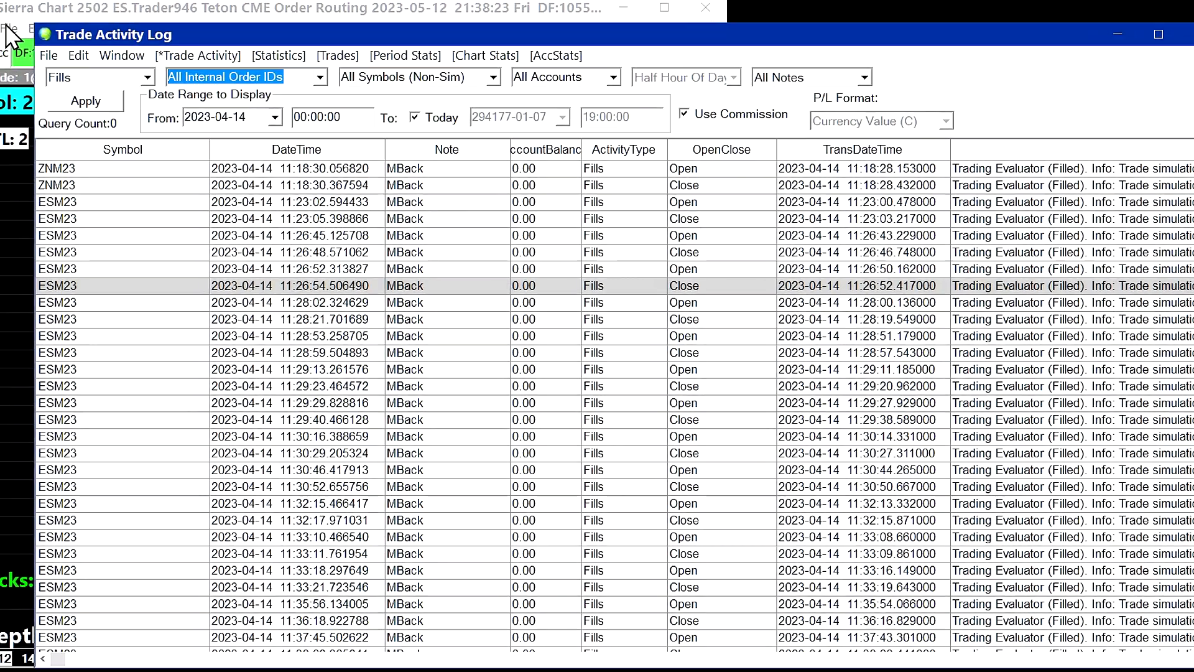
left_click(39, 36)
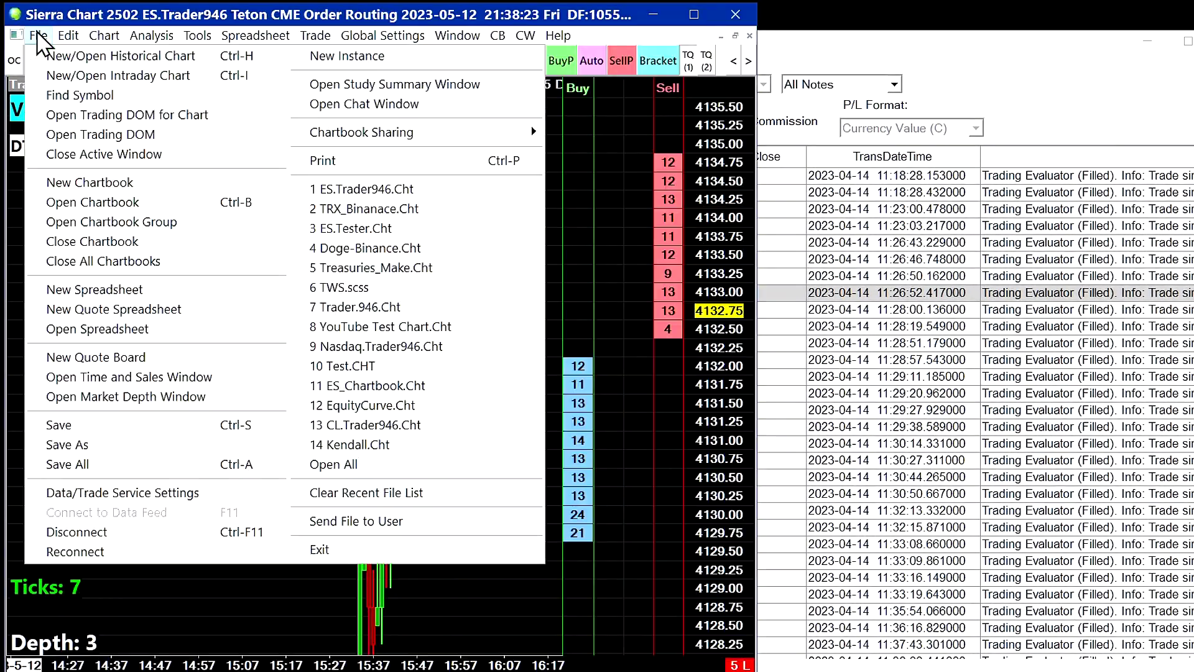
left_click(137, 553)
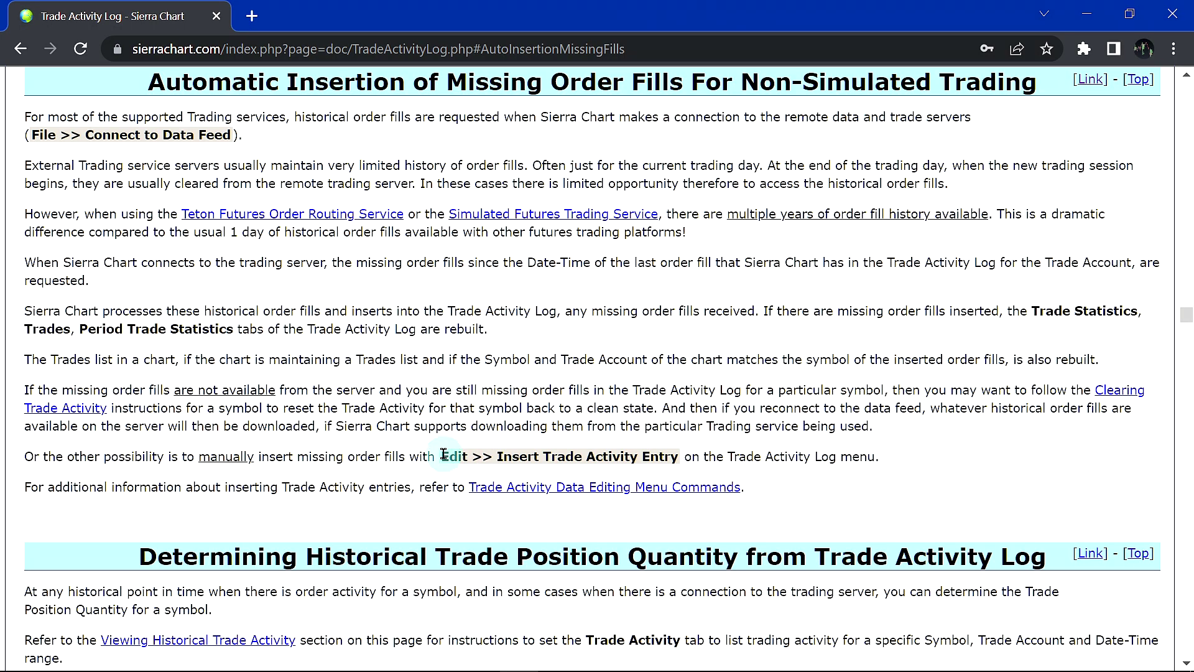
Review the 'Edit >> Insert Trade Activity Entry' instruction, then go back to the previous documentation page
left_click_drag(442, 457, 679, 459)
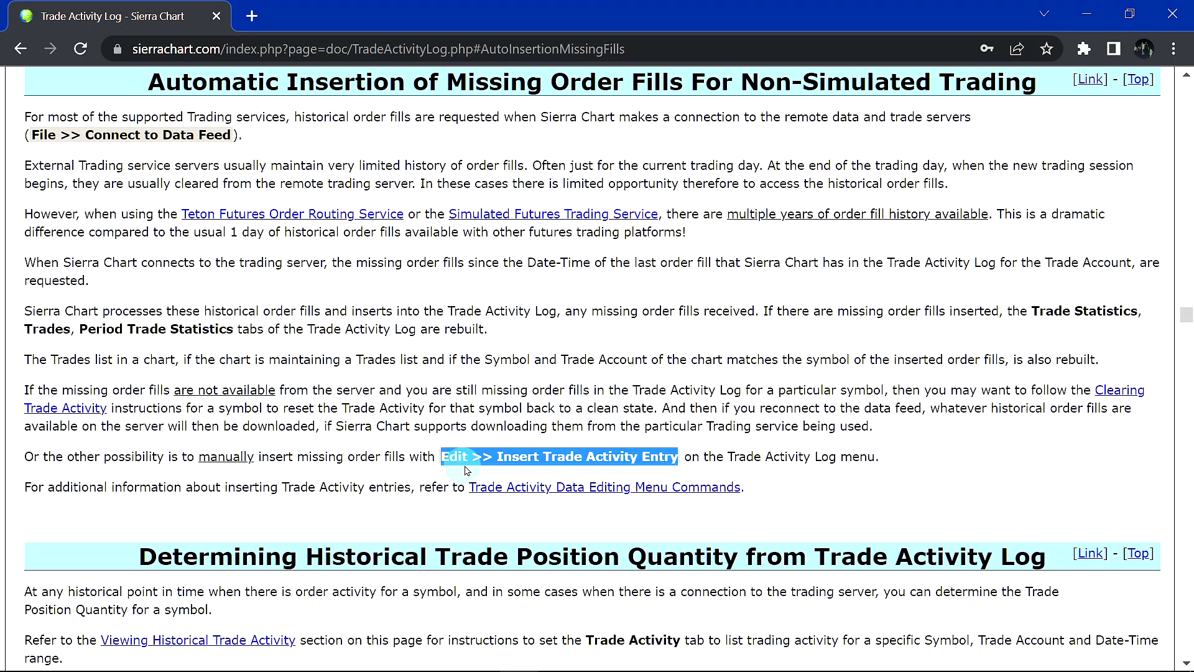
left_click(716, 453)
left_click(770, 532)
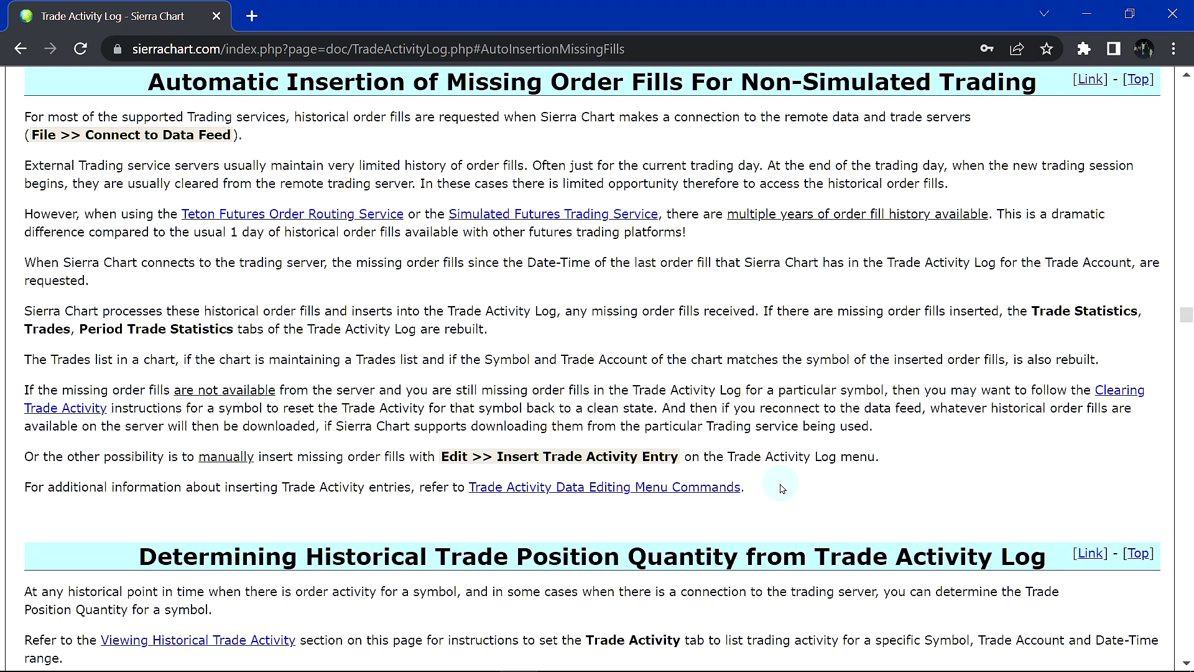
key("alt+Left")
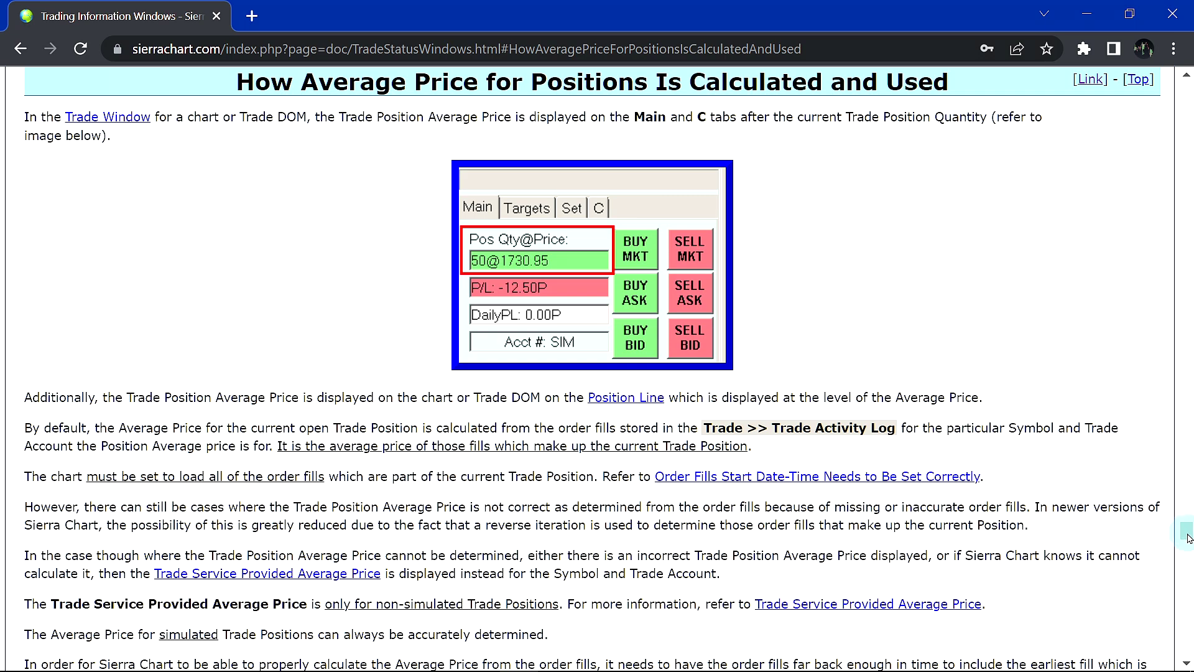
Revisit the Trading Information Windows average price section, then go back to the Table of Contents
key("Home")
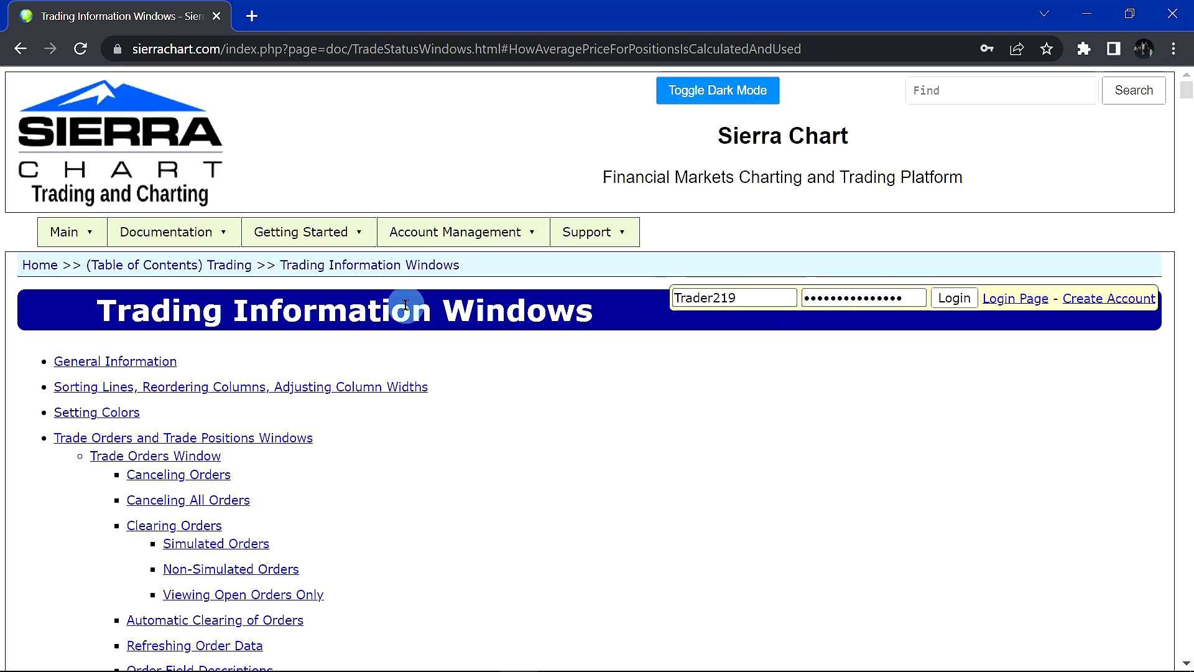
left_click(190, 266)
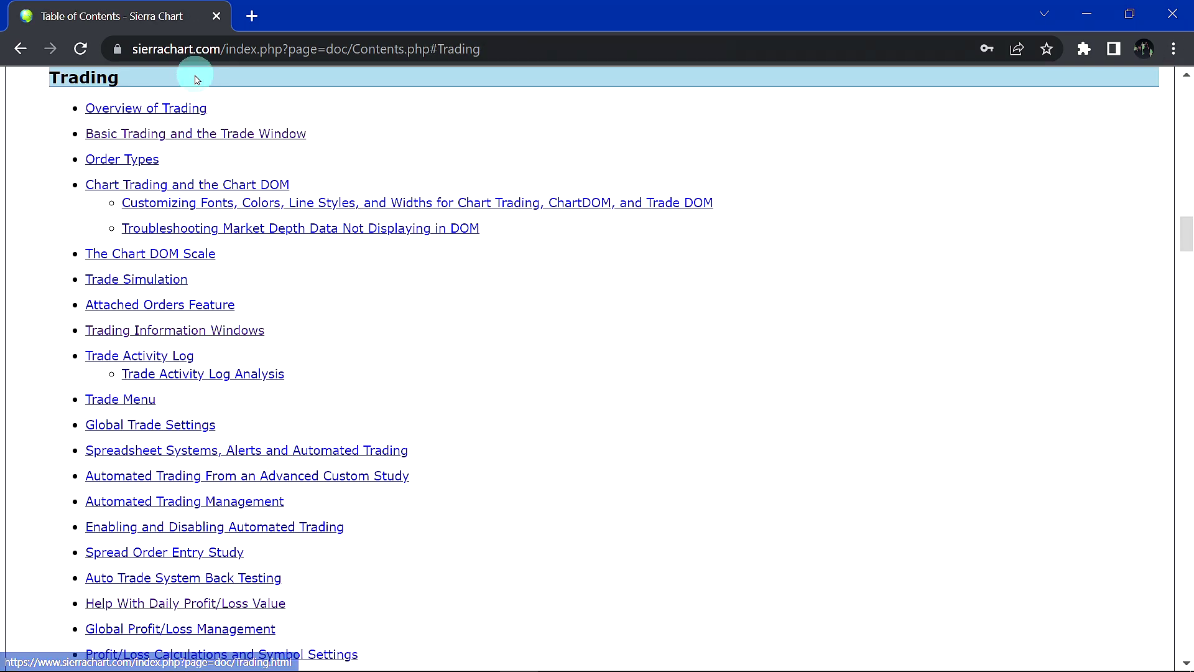
left_click(247, 330)
scroll(292, 247, "down", 20)
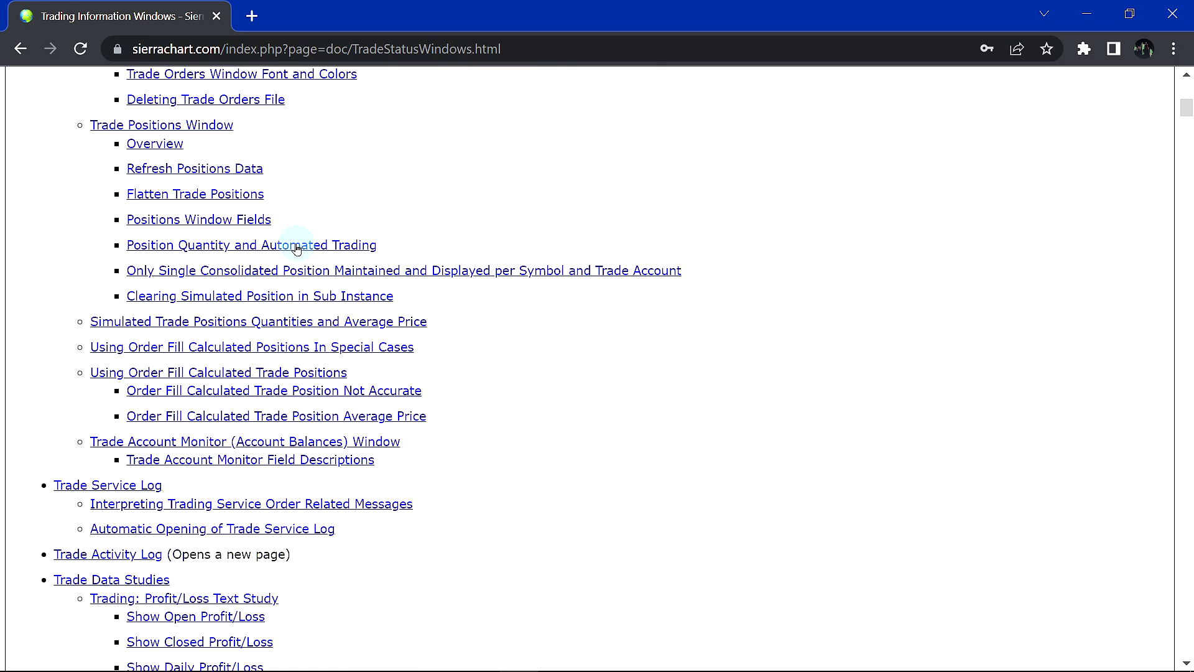
scroll(292, 246, "down", 4)
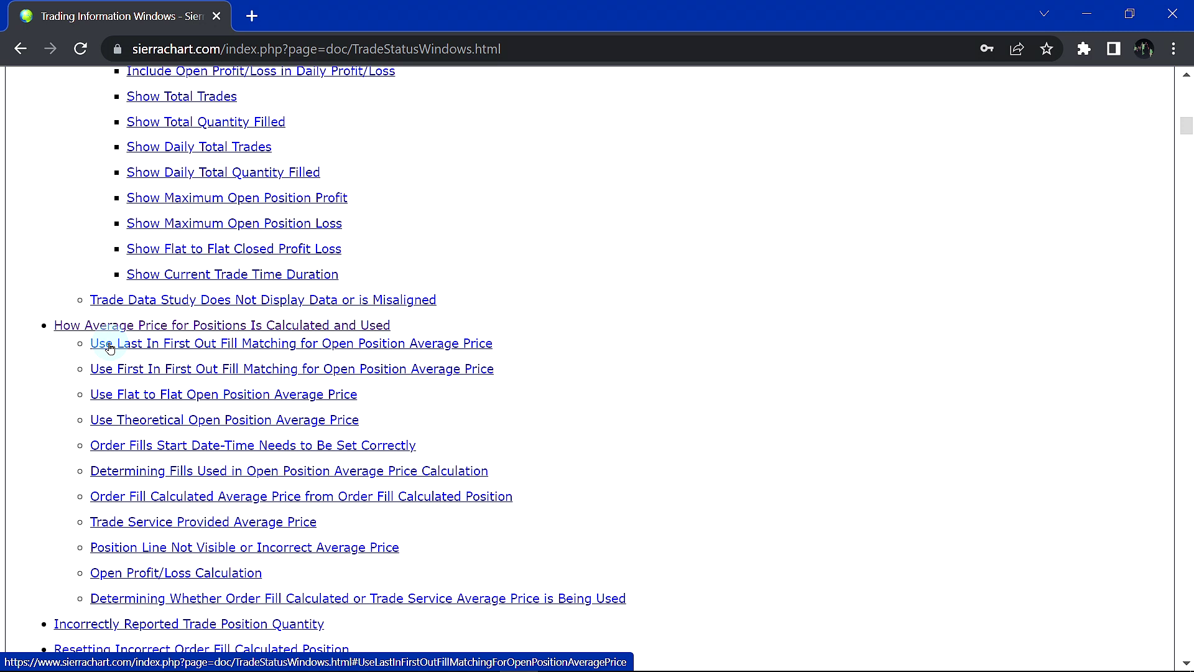
left_click(145, 328)
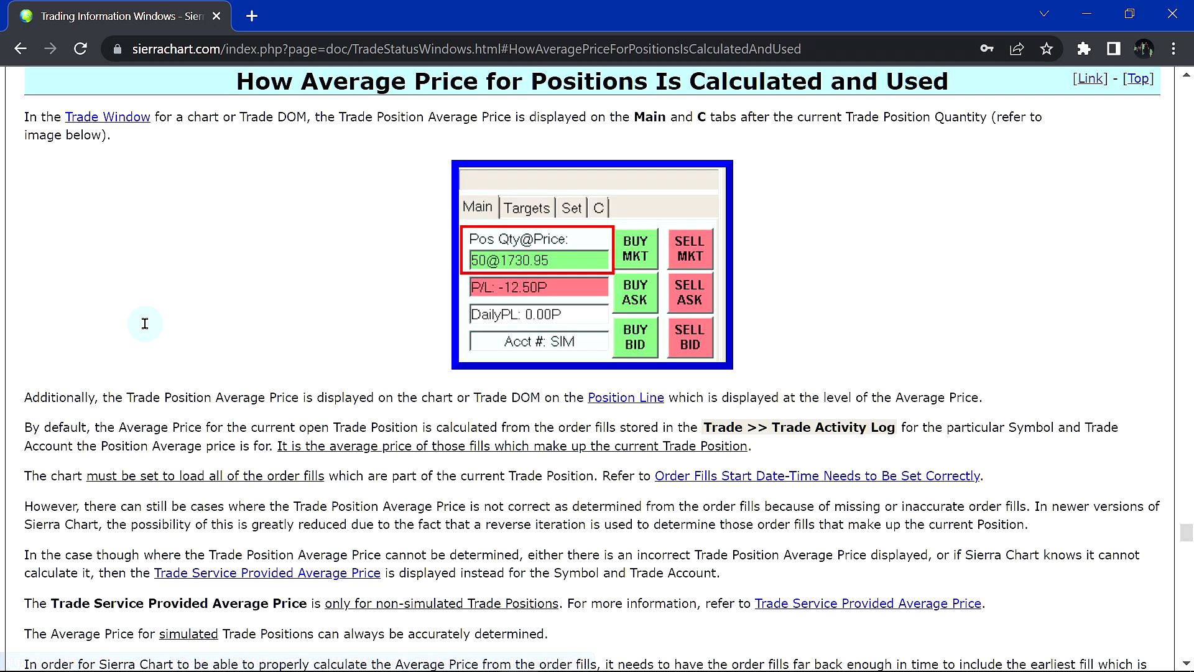
key("alt+Left")
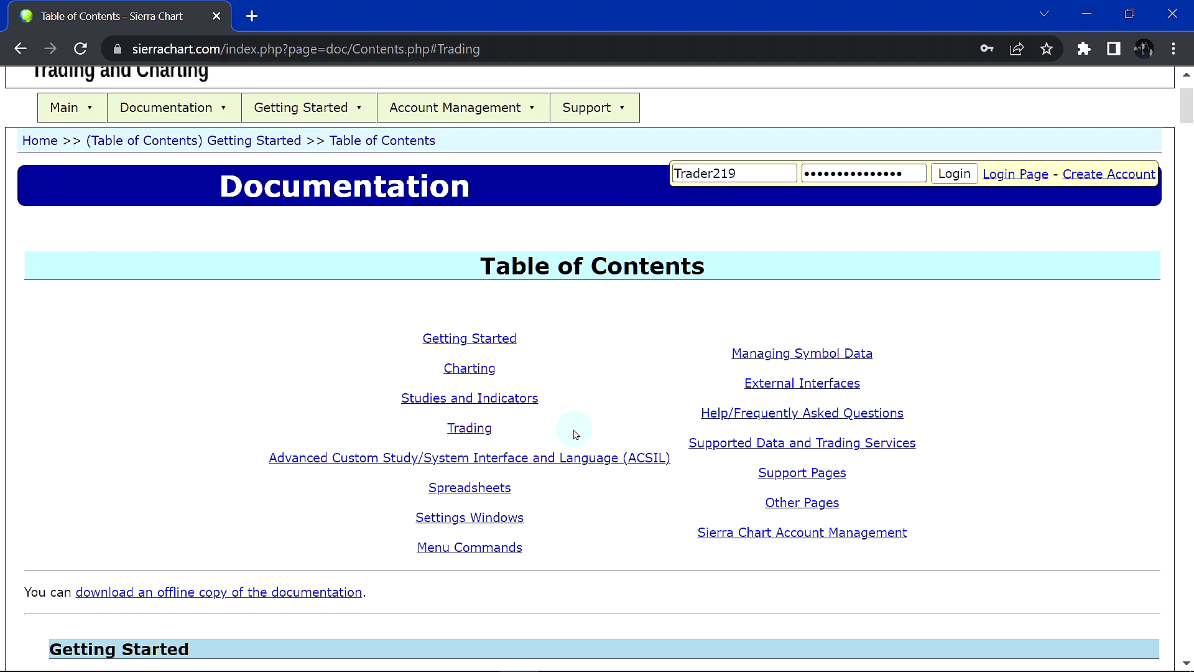
Go from the Trading contents to Help With Daily Profit/Loss Value's Simplified Steps section
left_click(485, 433)
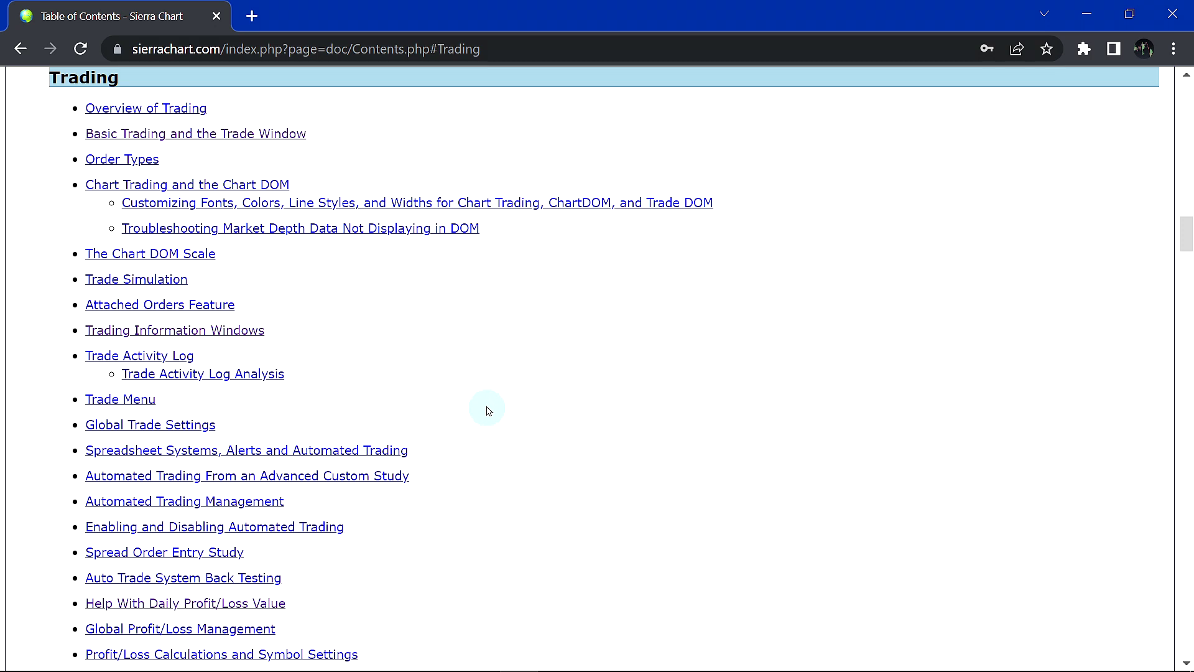
scroll(485, 423, "down", 2)
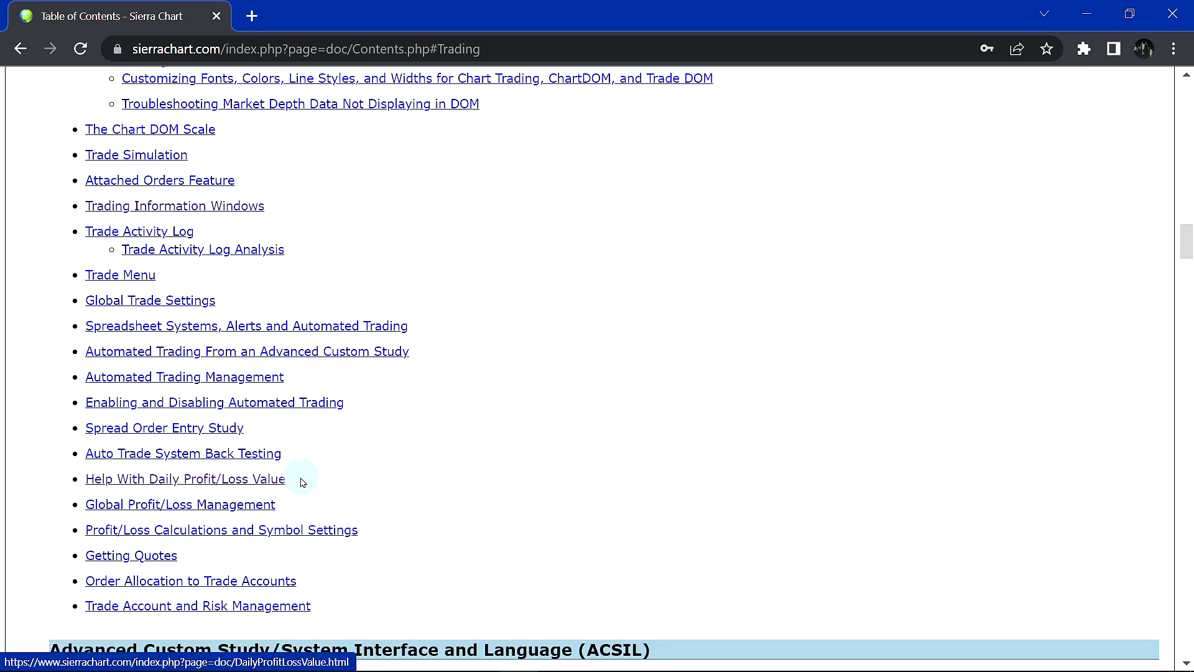
left_click(255, 488)
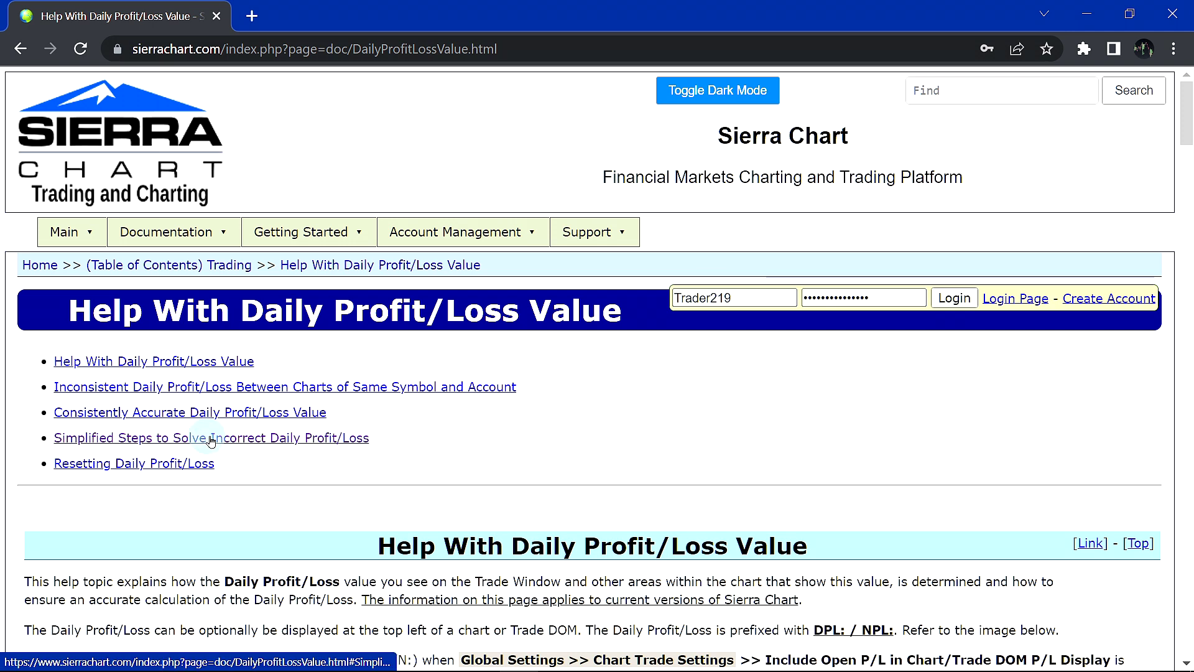
left_click(363, 443)
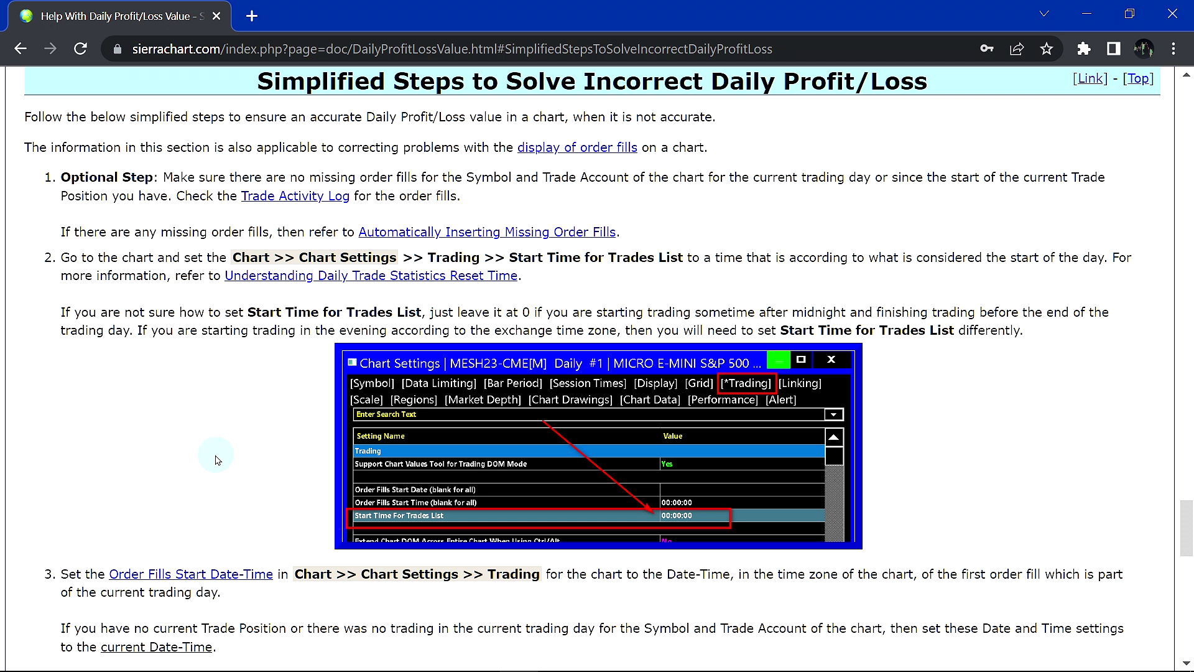
left_click_drag(583, 82, 930, 104)
left_click(944, 115)
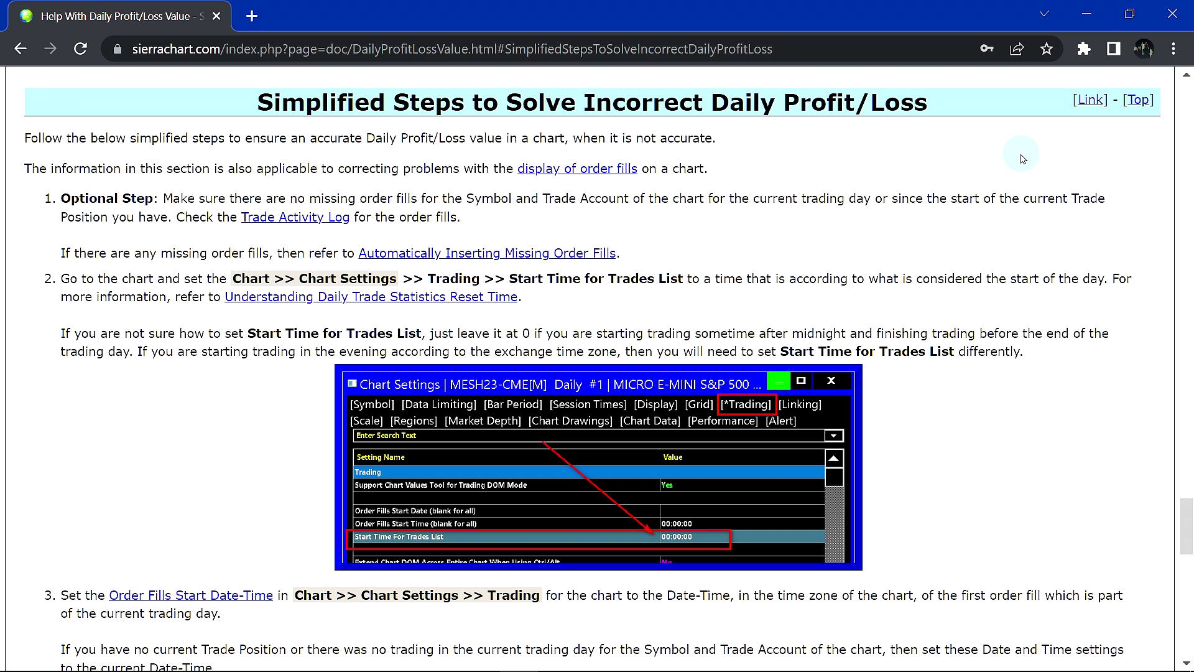